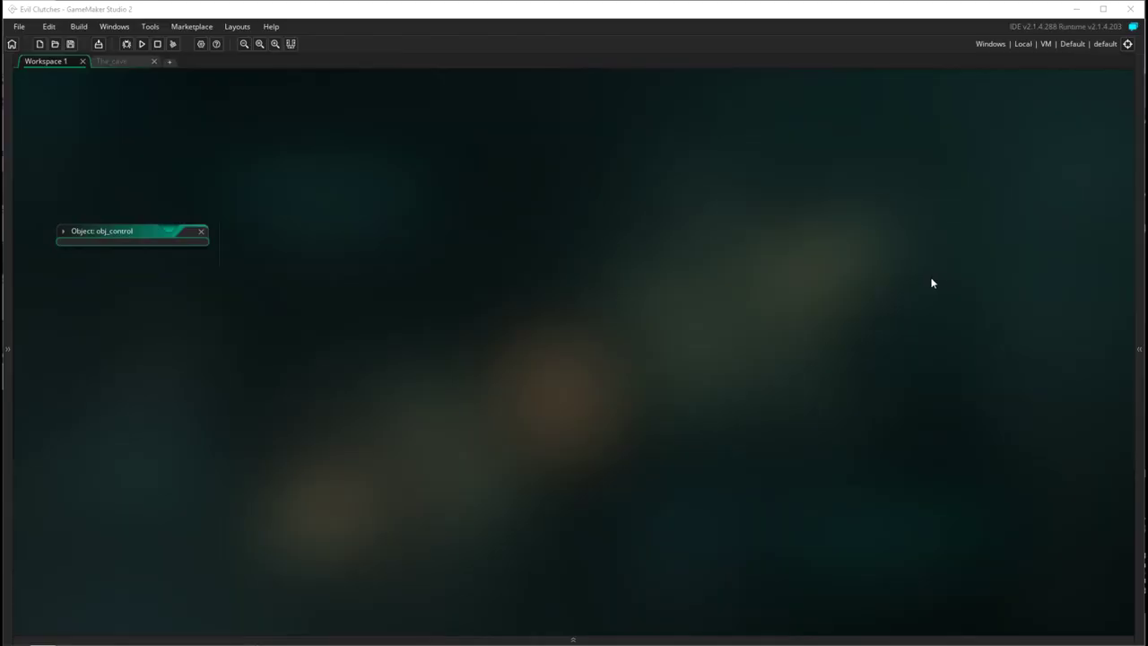
- Create a new sound resource in the Sounds group and name it snd_background
click(1140, 246)
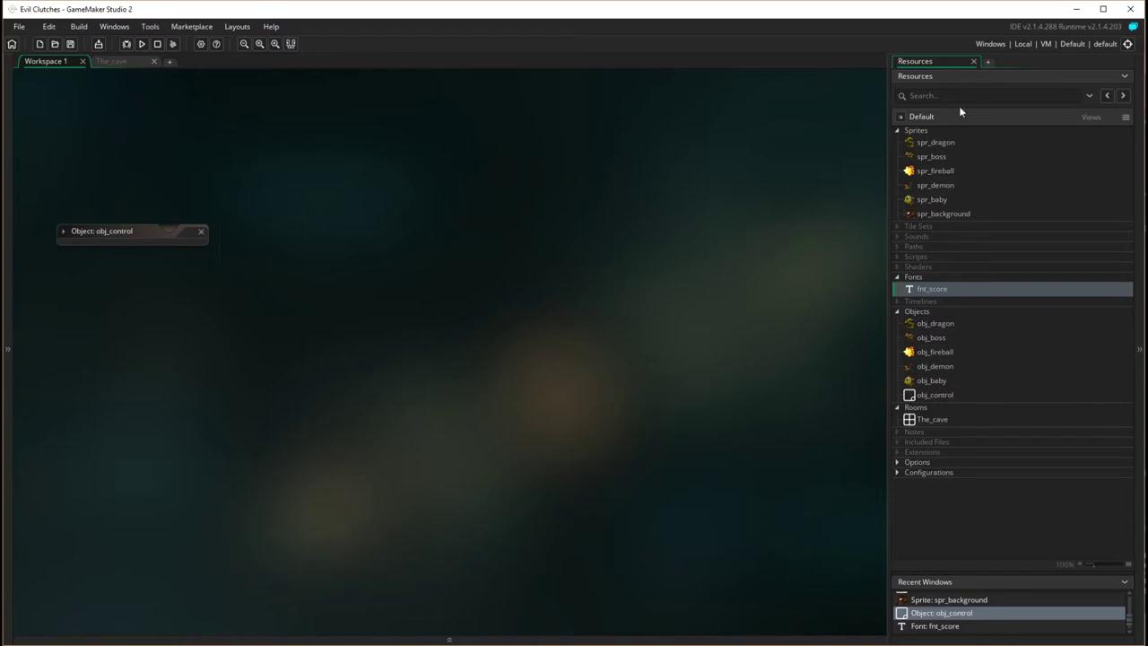
right_click(918, 238)
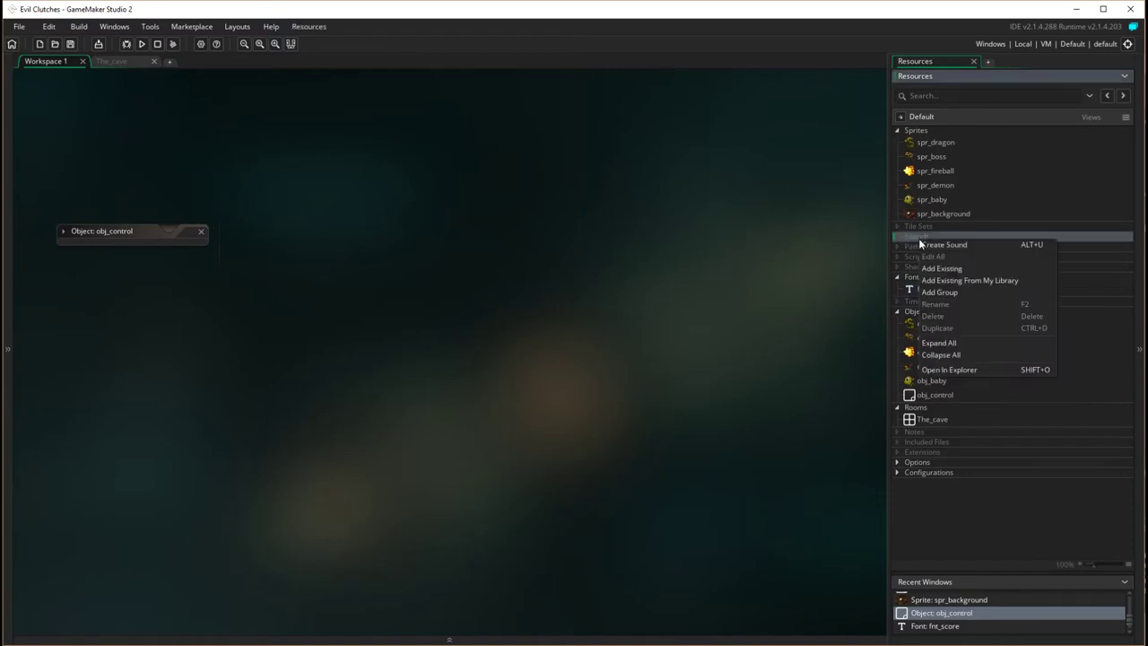
click(977, 243)
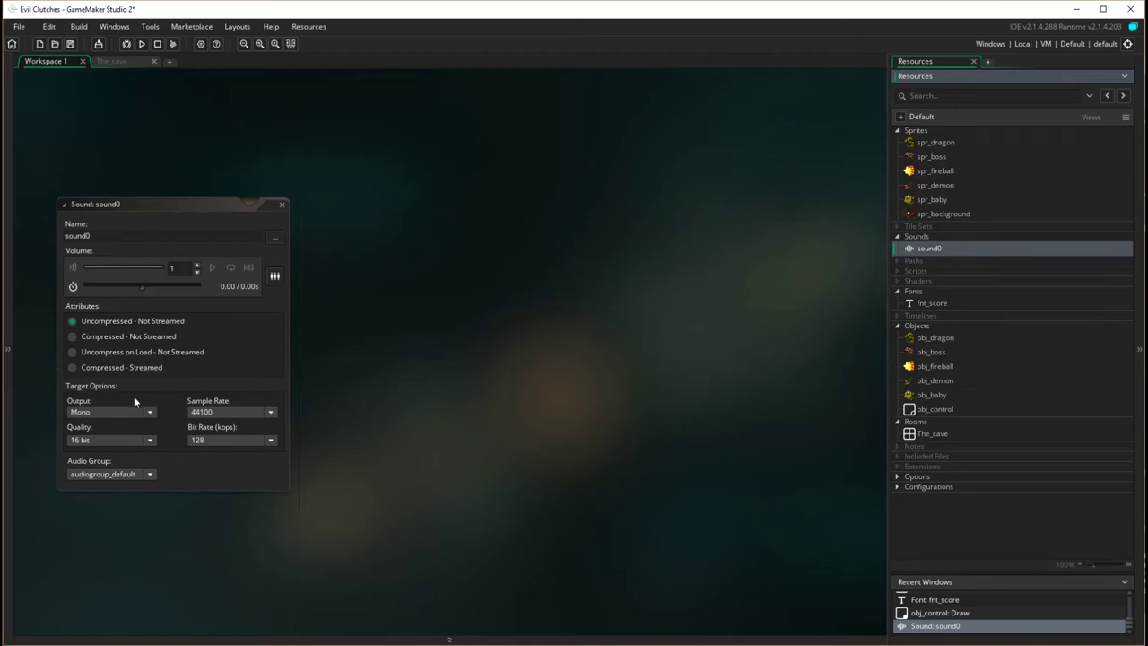
click(139, 236)
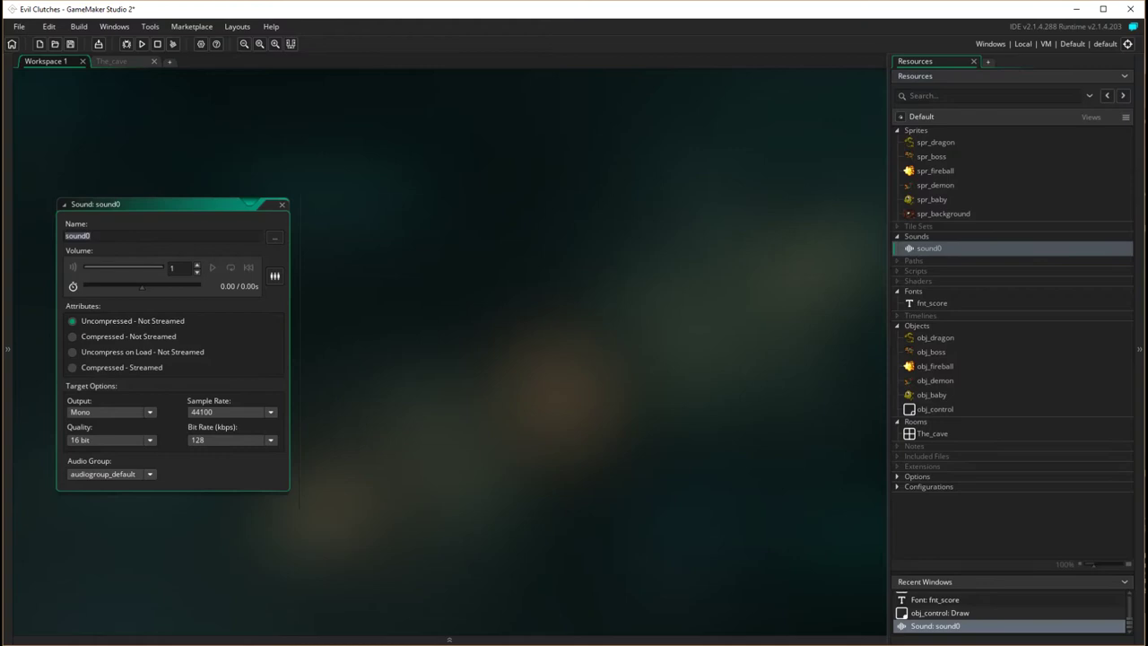
text(snd_background)
key(Return)
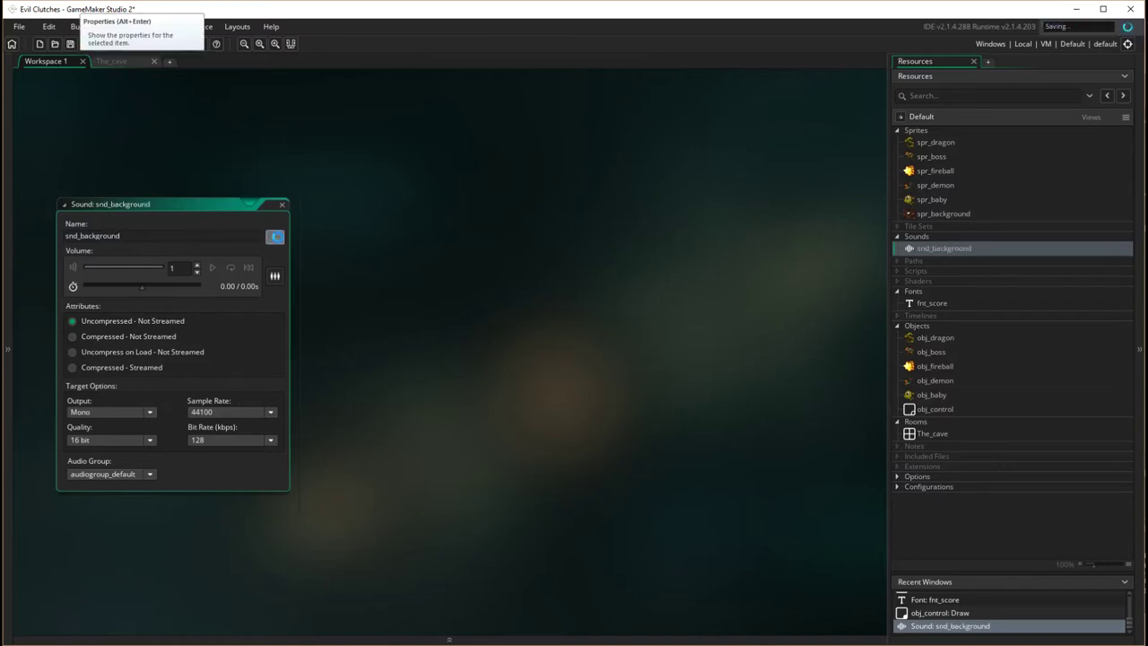
- Load Music.mp3 into snd_background as Compressed - Not Streamed and close its editor
click(276, 238)
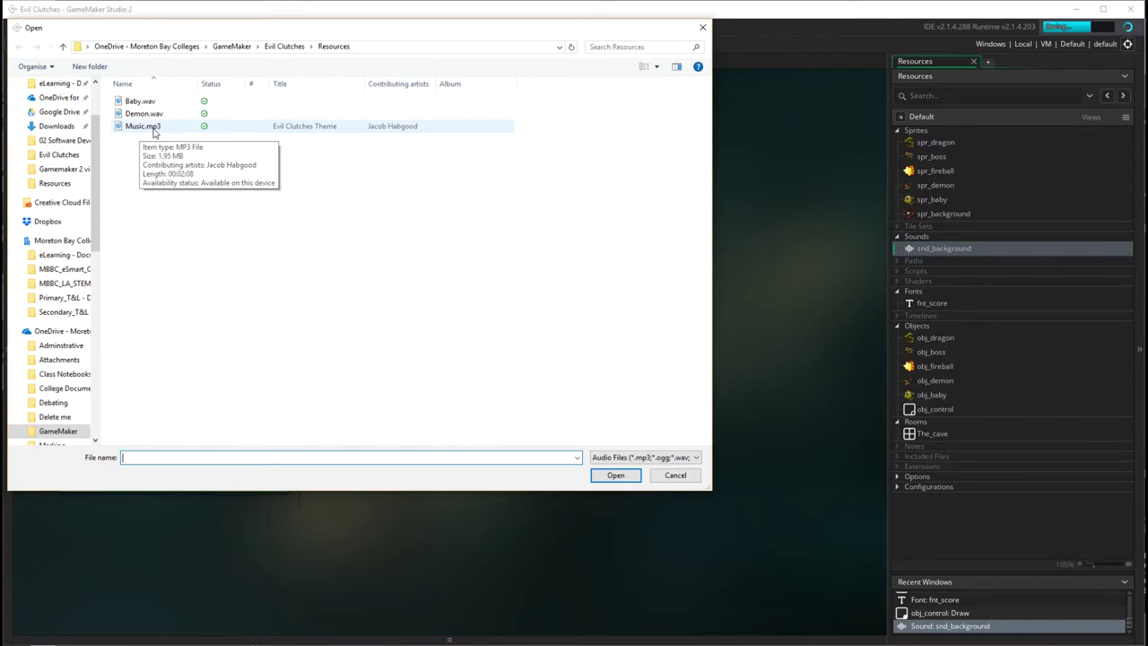
click(148, 127)
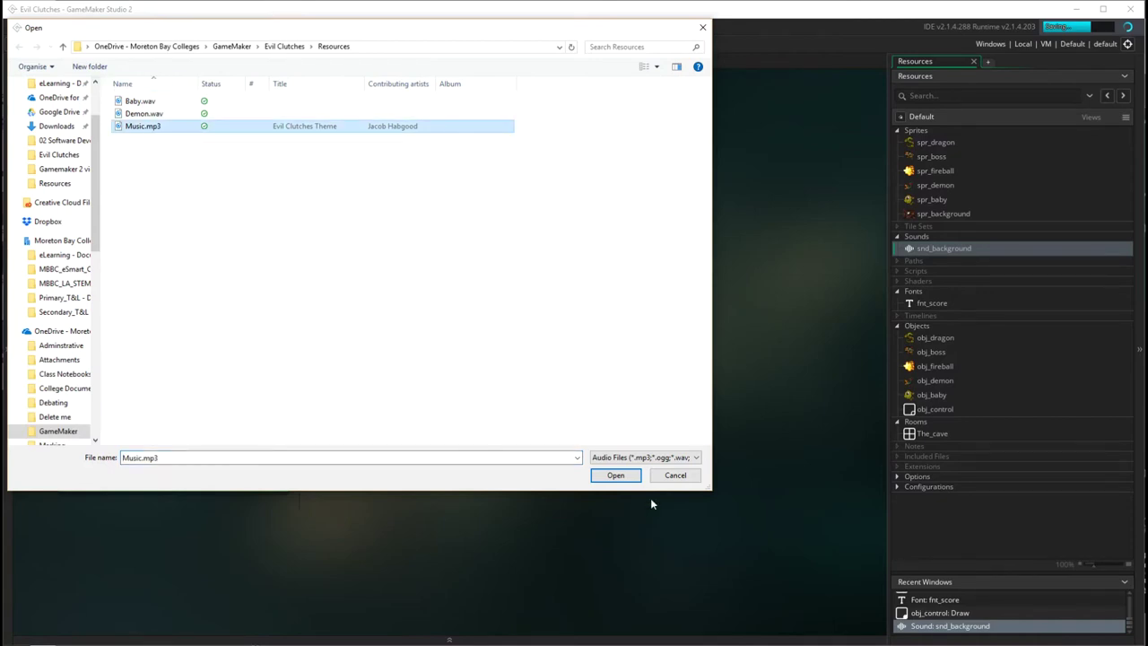
click(615, 474)
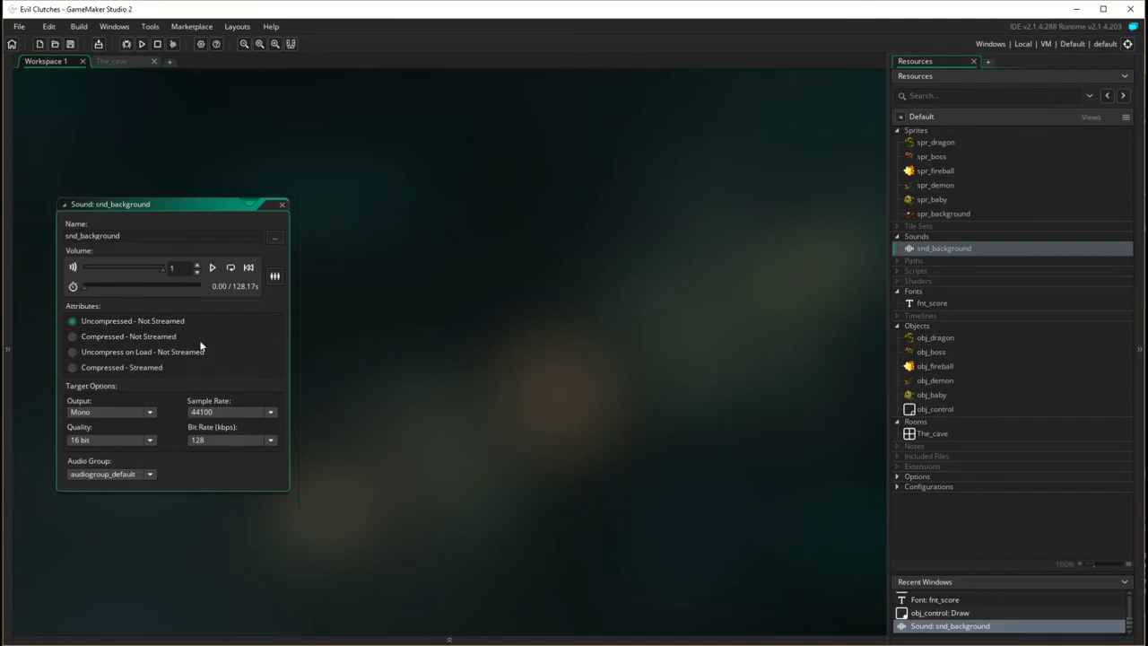
click(72, 337)
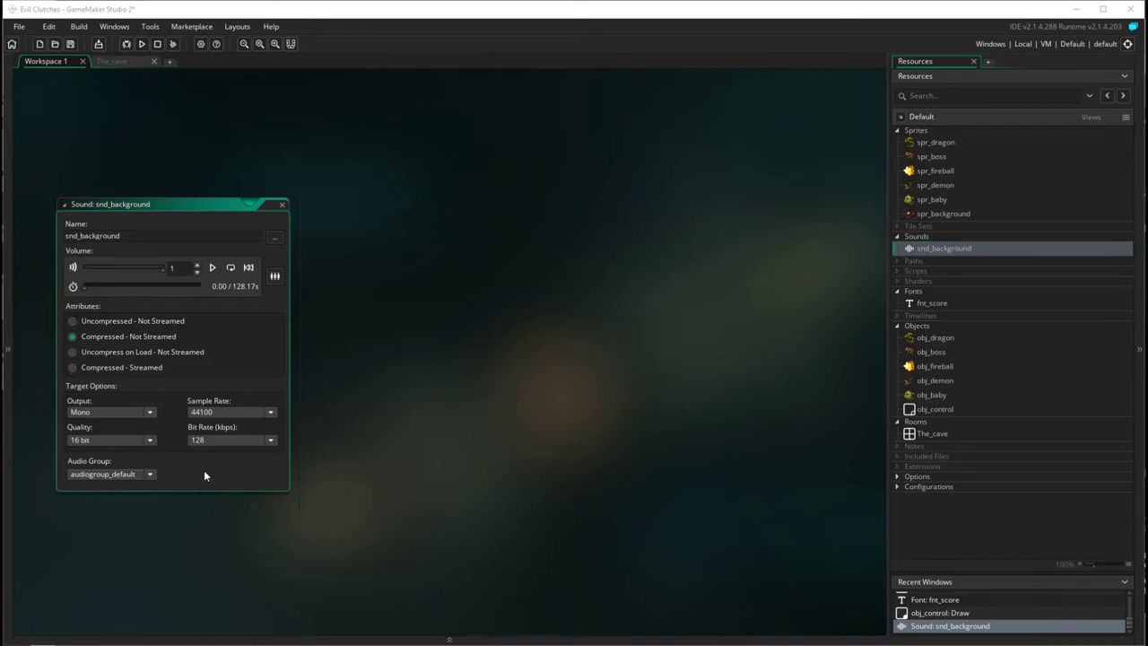
click(283, 207)
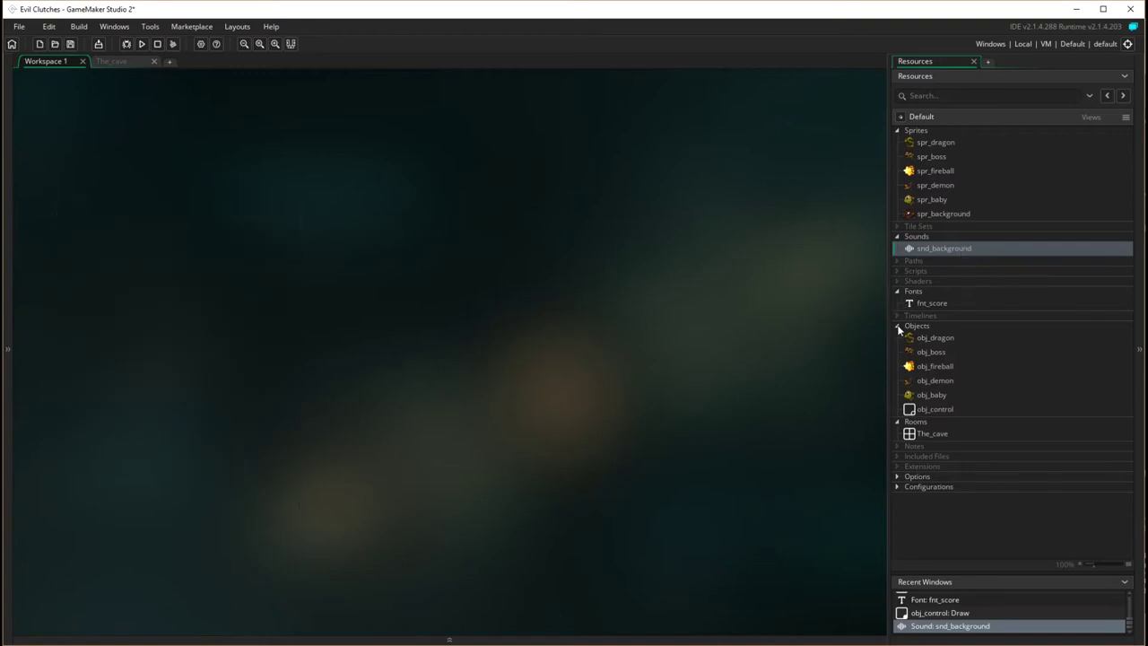
- Open obj_control and show the actions of its Create event
double_click(911, 412)
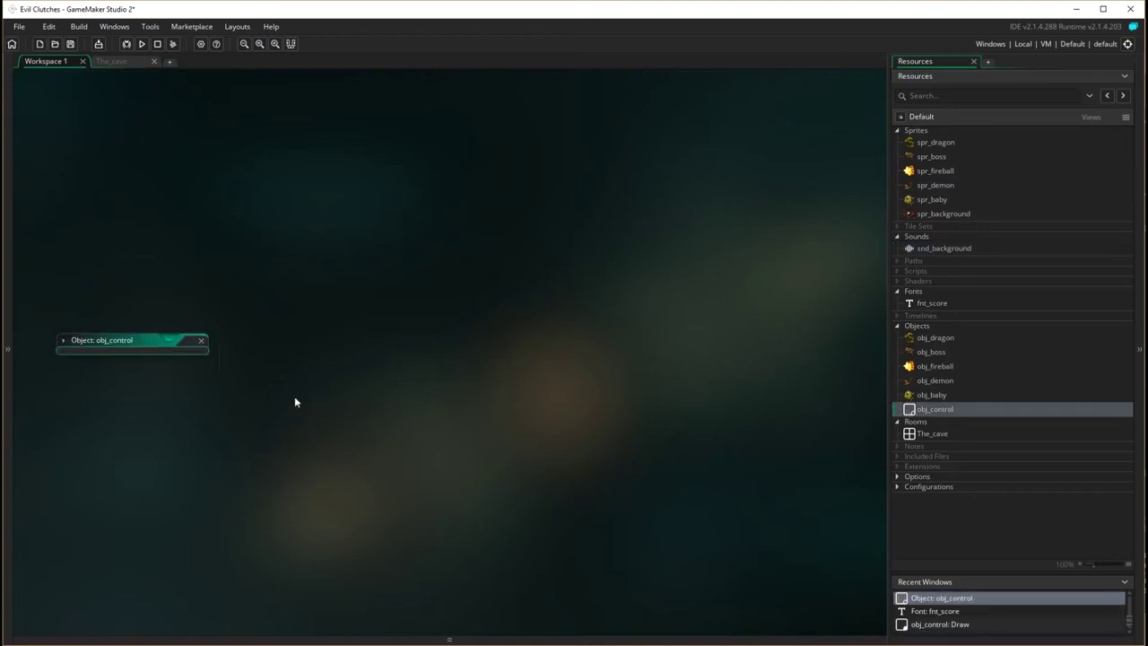
click(62, 341)
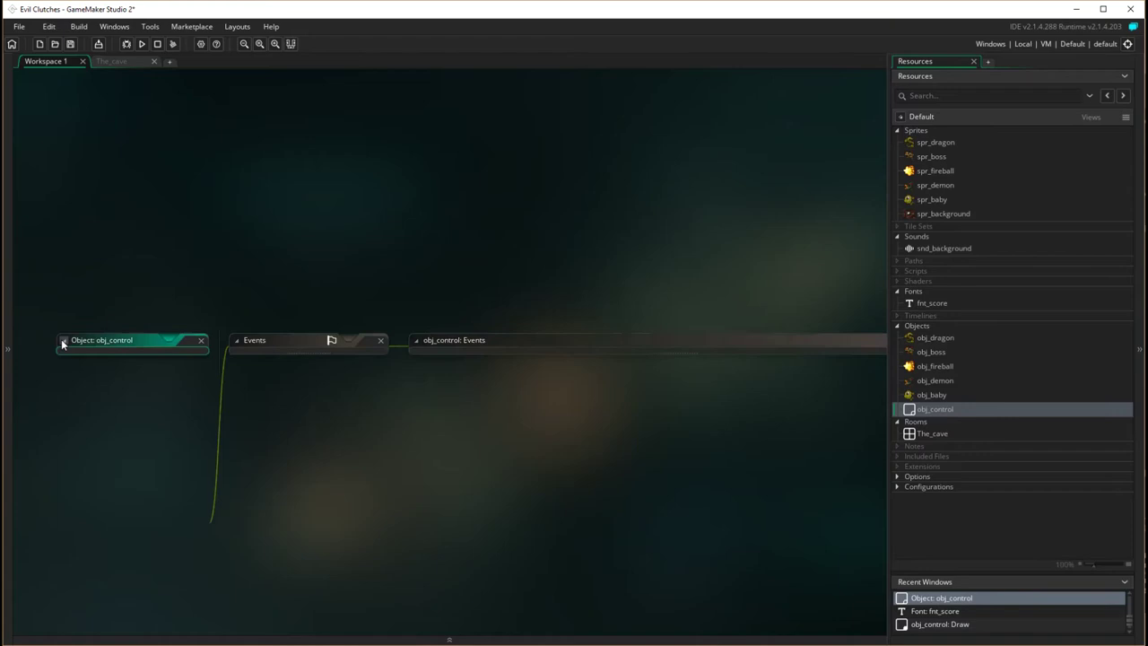
scroll(320, 578, down, 1)
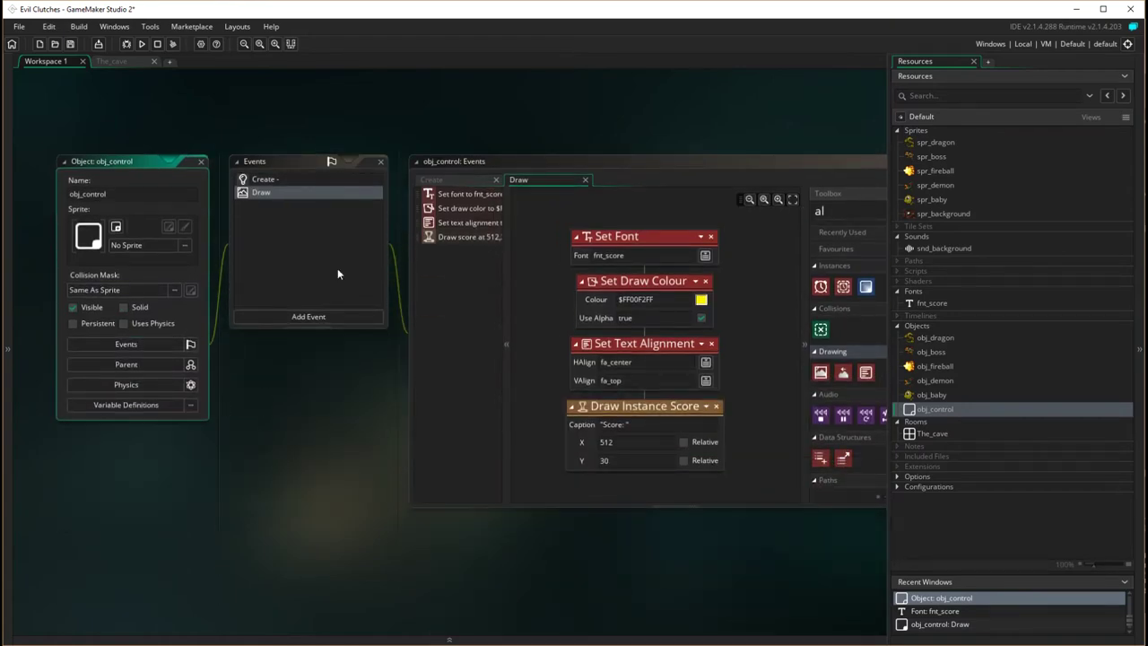
click(265, 180)
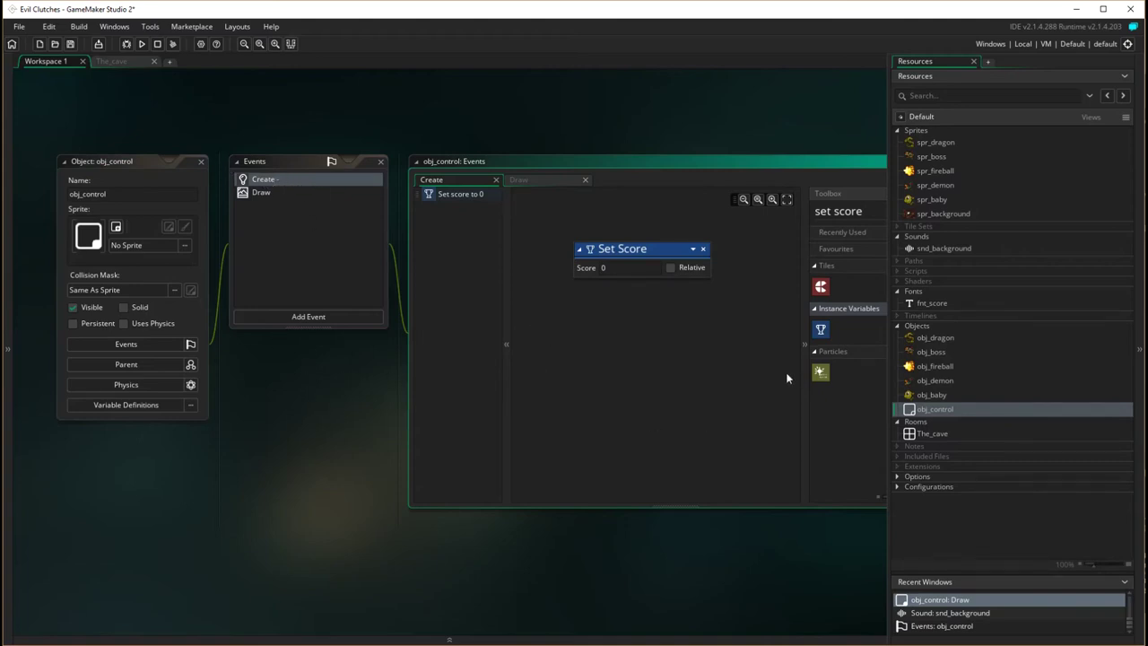
click(1137, 353)
- Add a Play Audio action below Set Score playing snd_background with Loop enabled
click(861, 211)
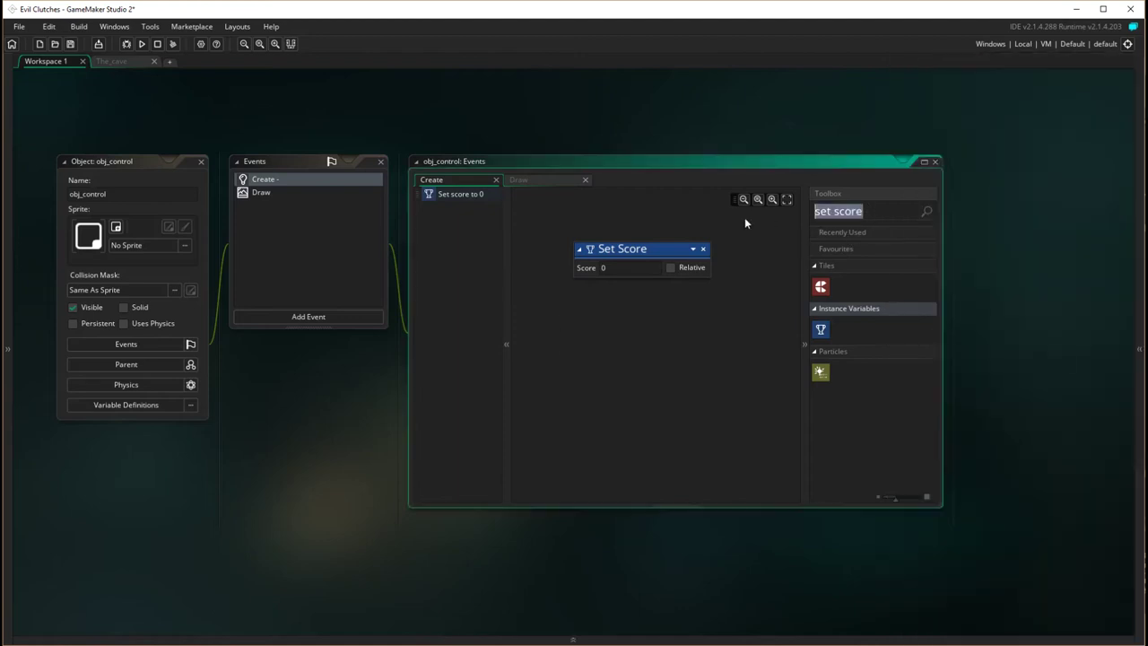
text(sound)
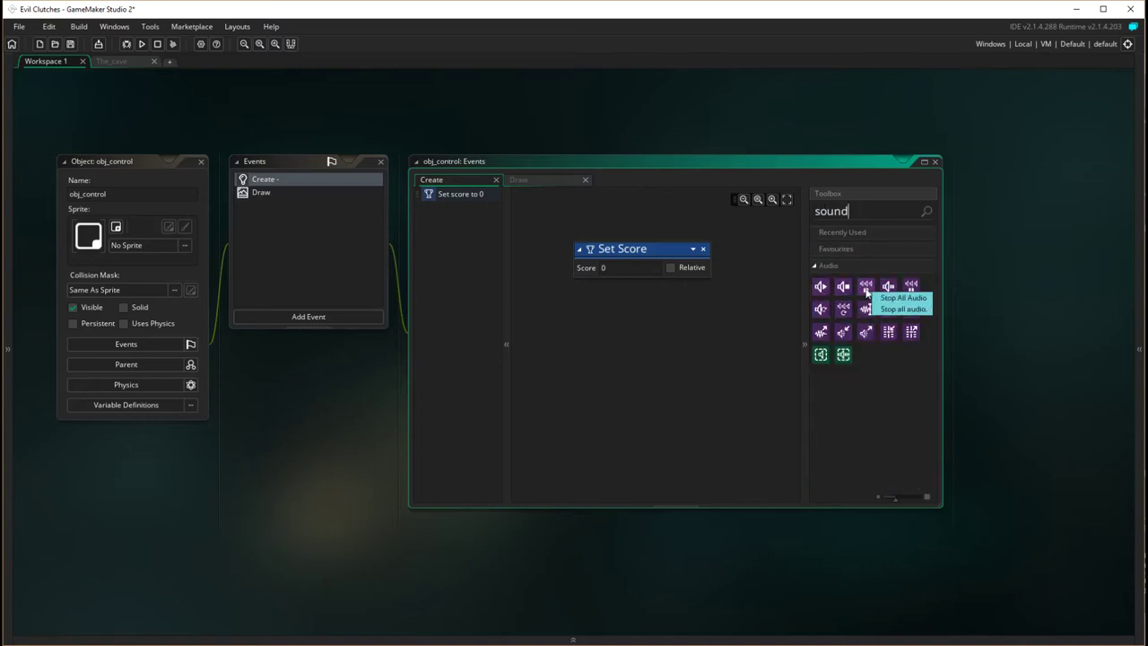
drag(820, 296, 599, 339)
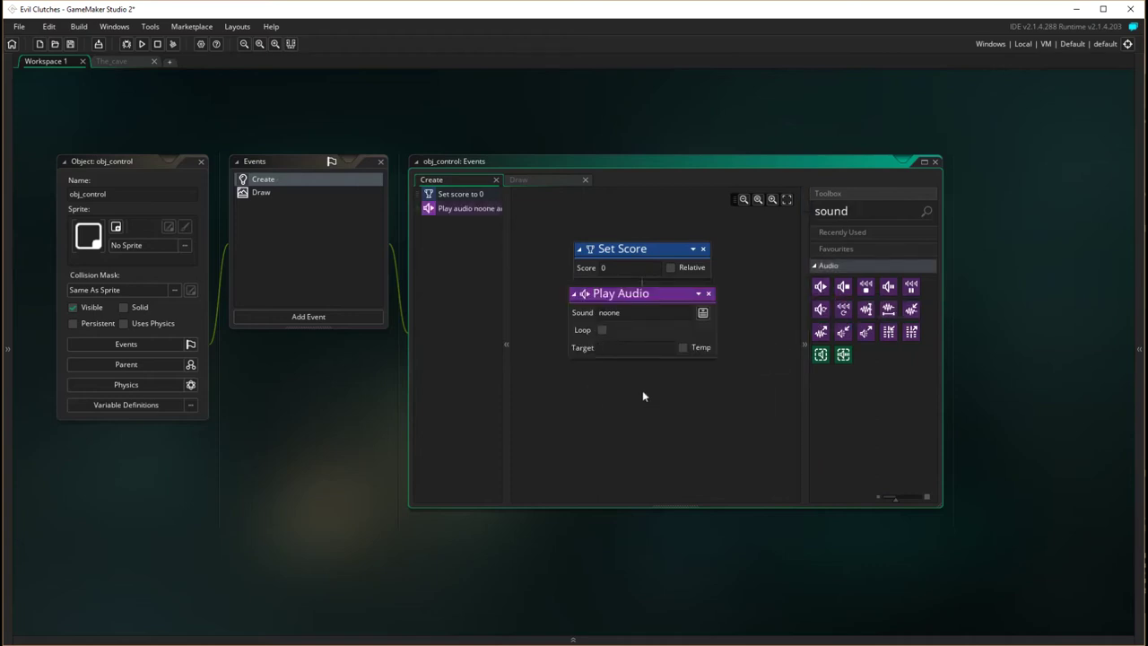
click(702, 312)
double_click(838, 343)
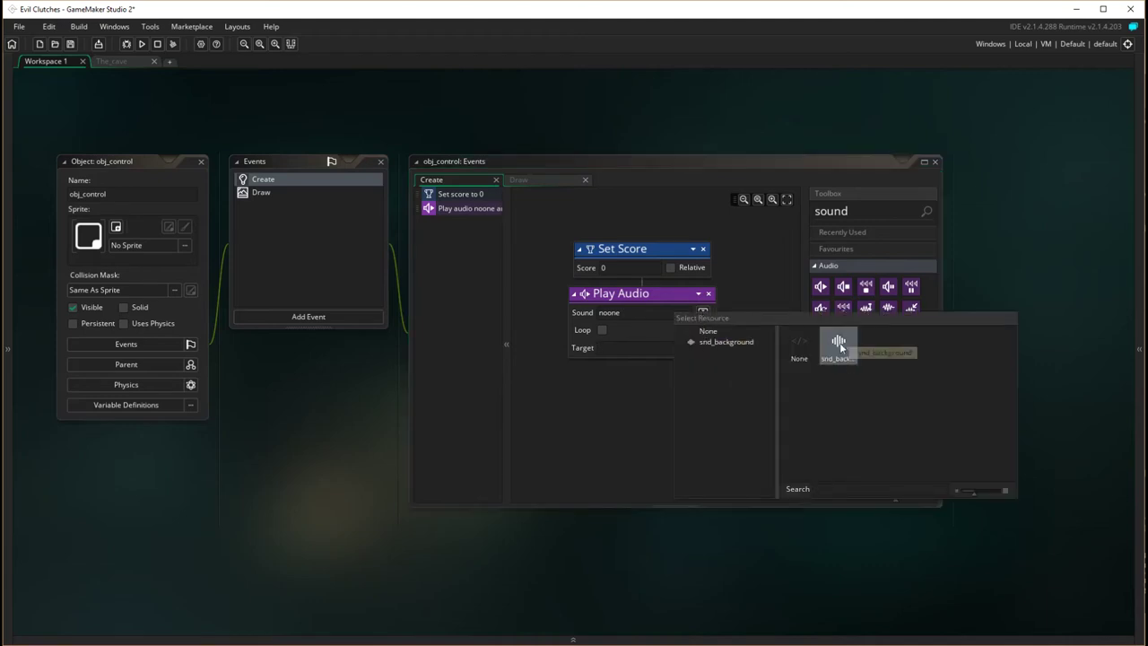
click(602, 330)
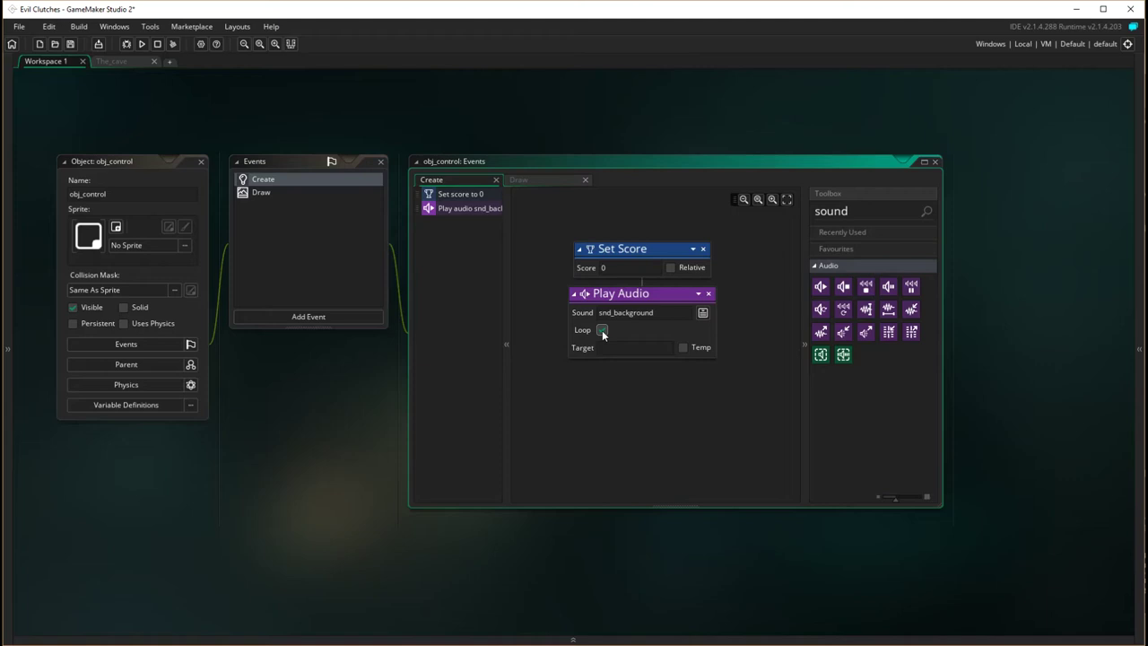
click(602, 330)
- Run Evil Clutches, steer the dragon and fire at enemies with music playing, then close the game
click(142, 44)
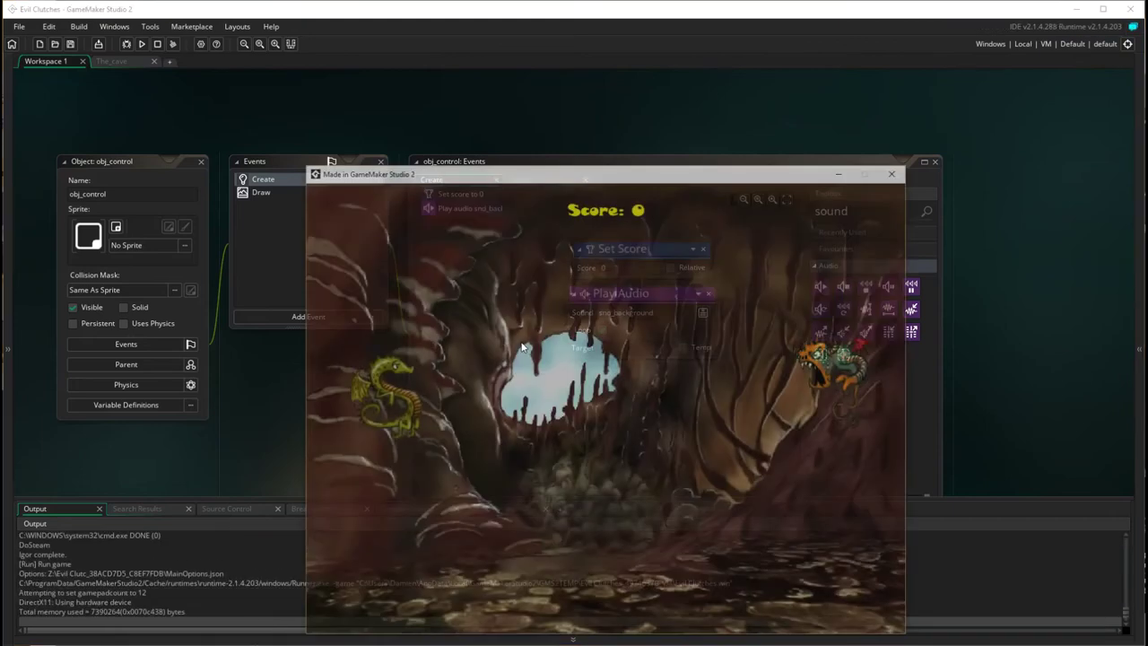
key(Down)
key(space)
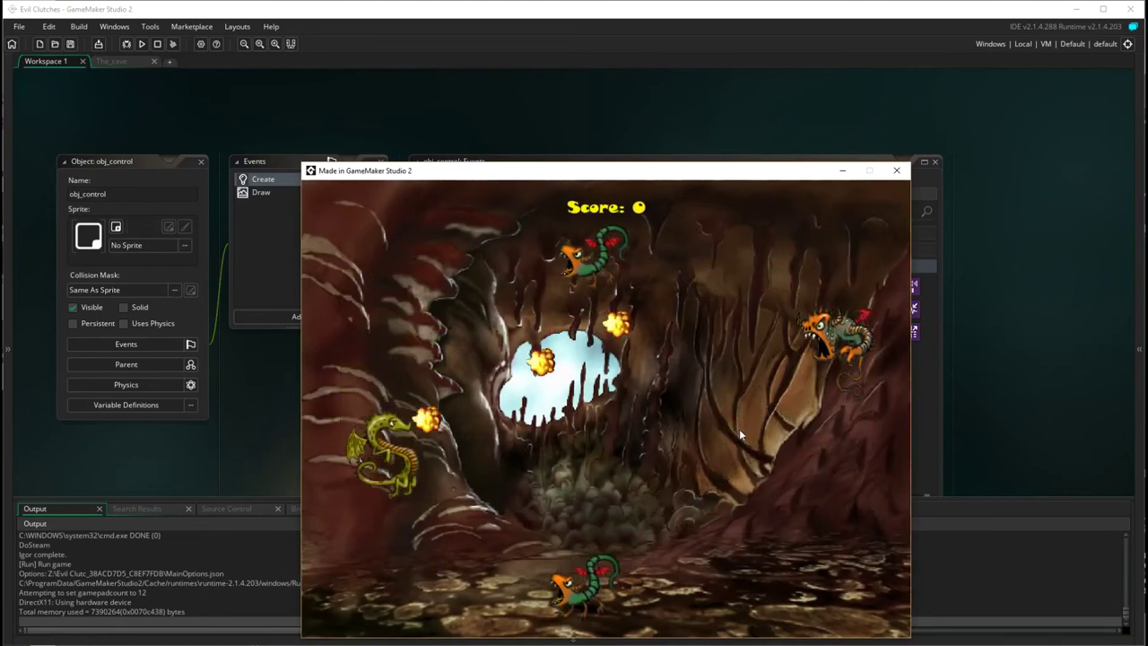
key(Down)
key(space)
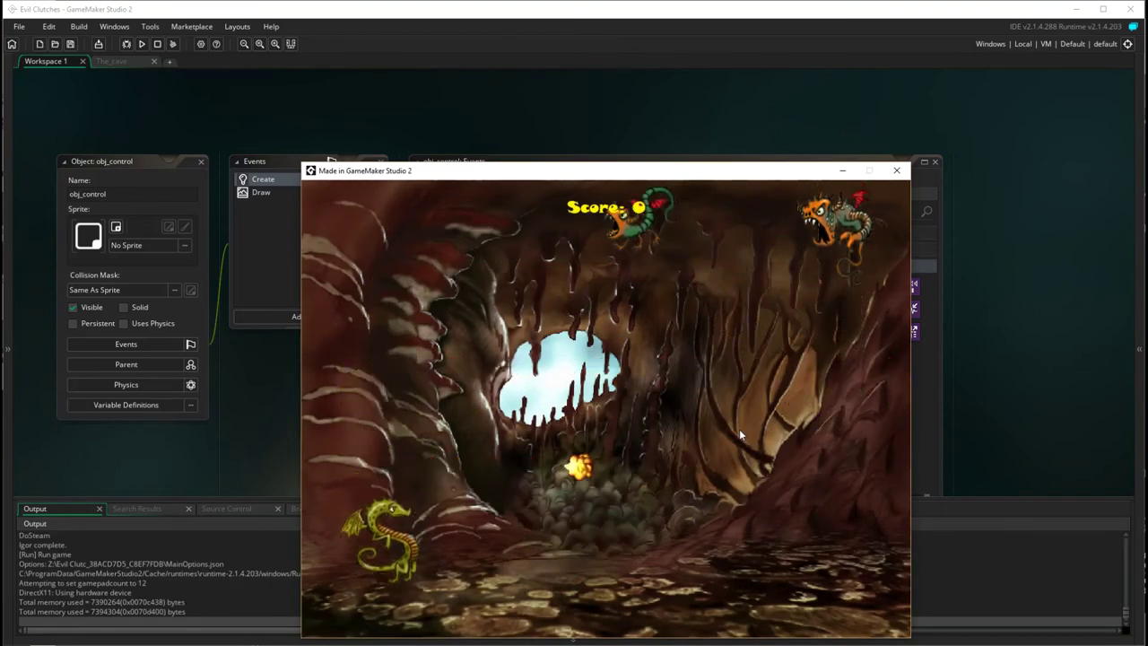
key(Up)
key(space)
key(Down)
key(space)
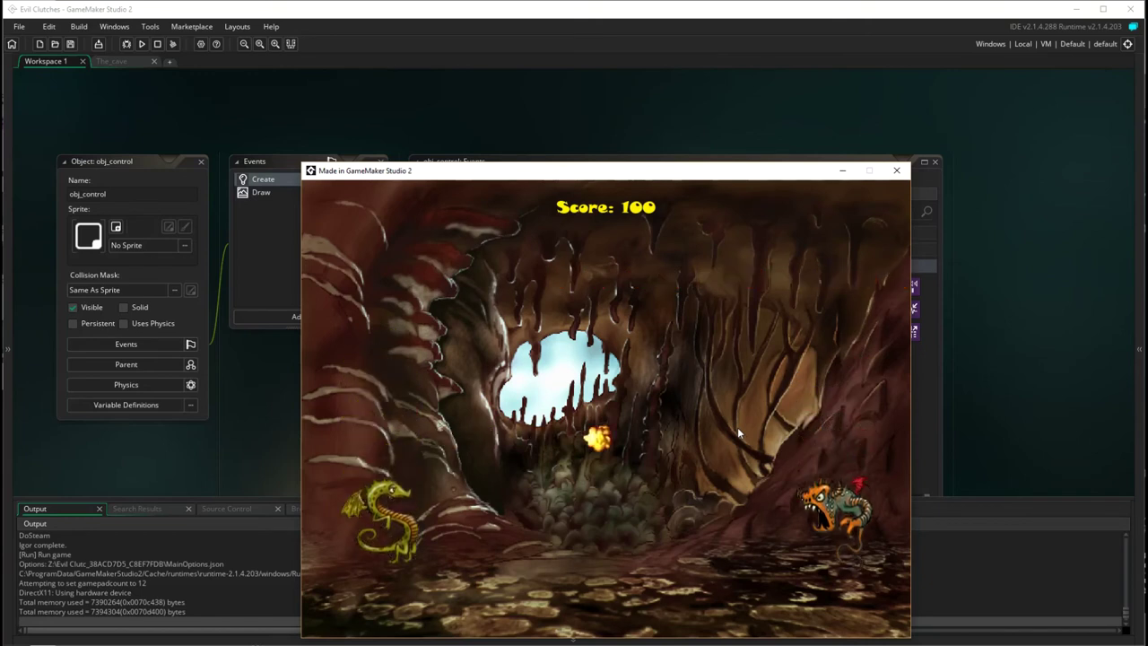
key(Up)
key(space)
key(Down)
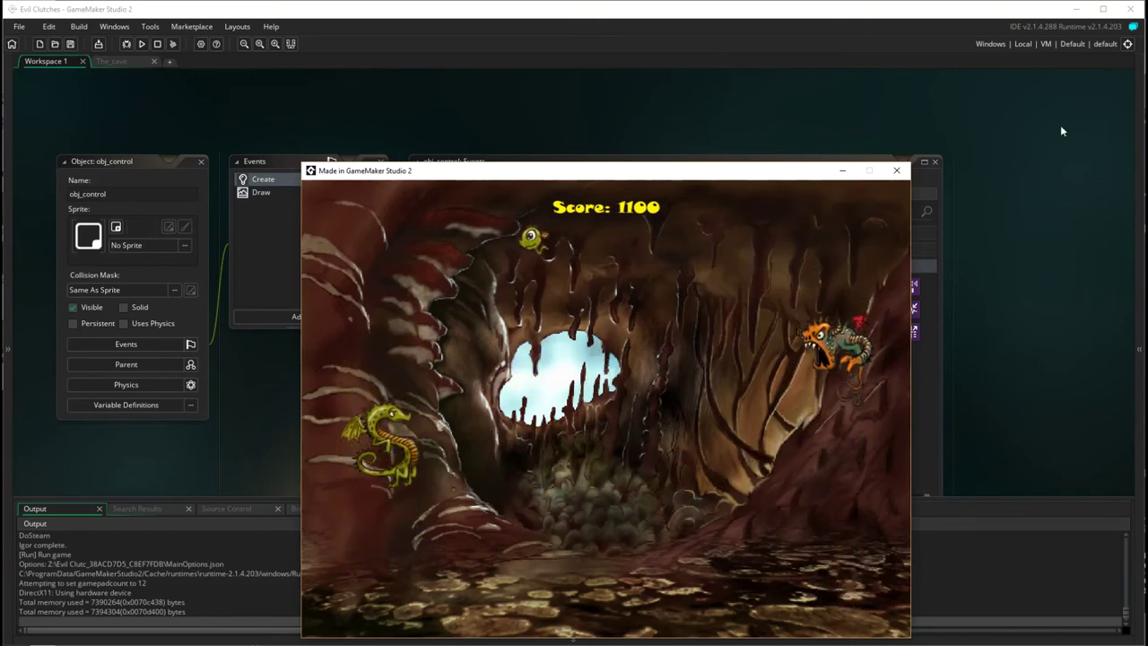
click(896, 170)
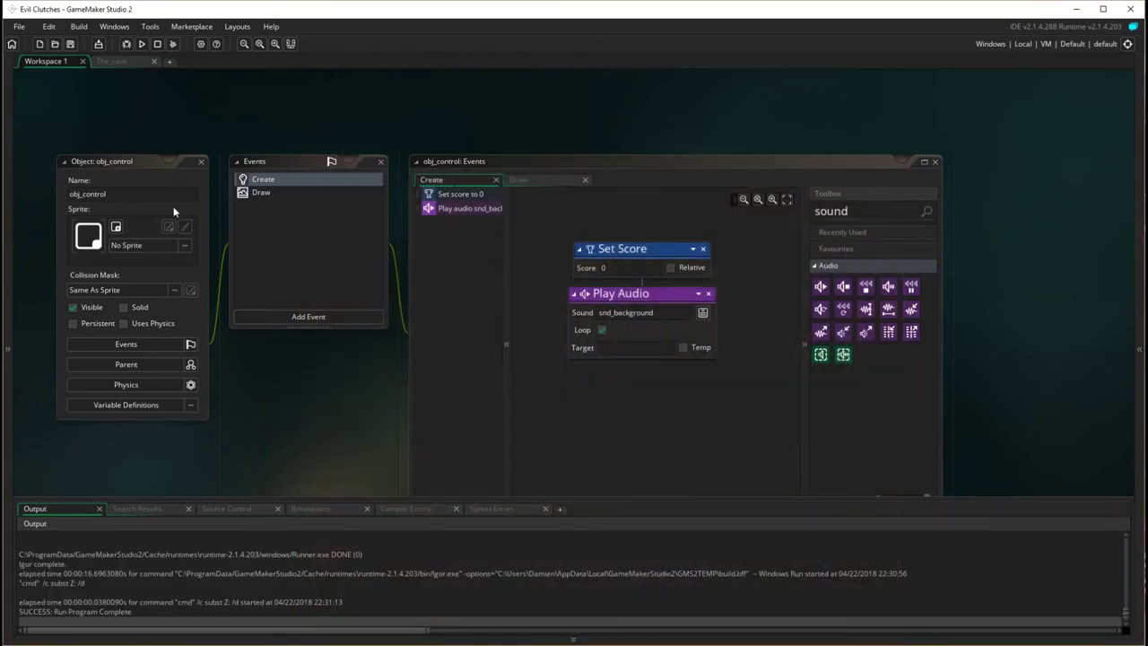
- Collapse obj_control and create a new sound resource named snd_baby
click(64, 162)
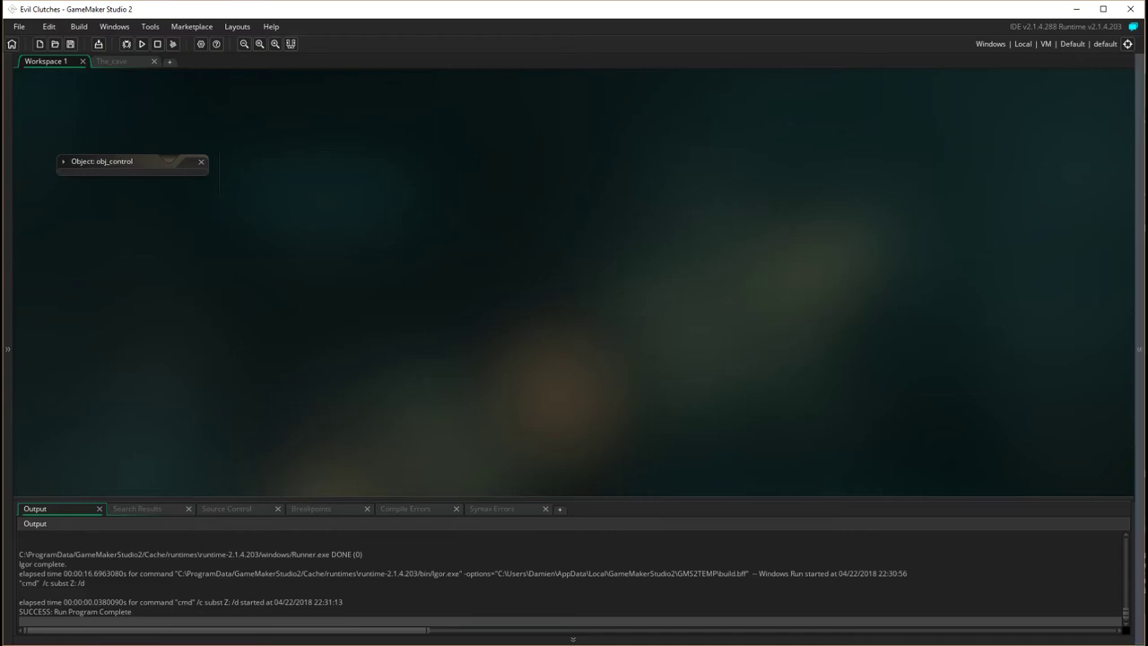
click(1135, 287)
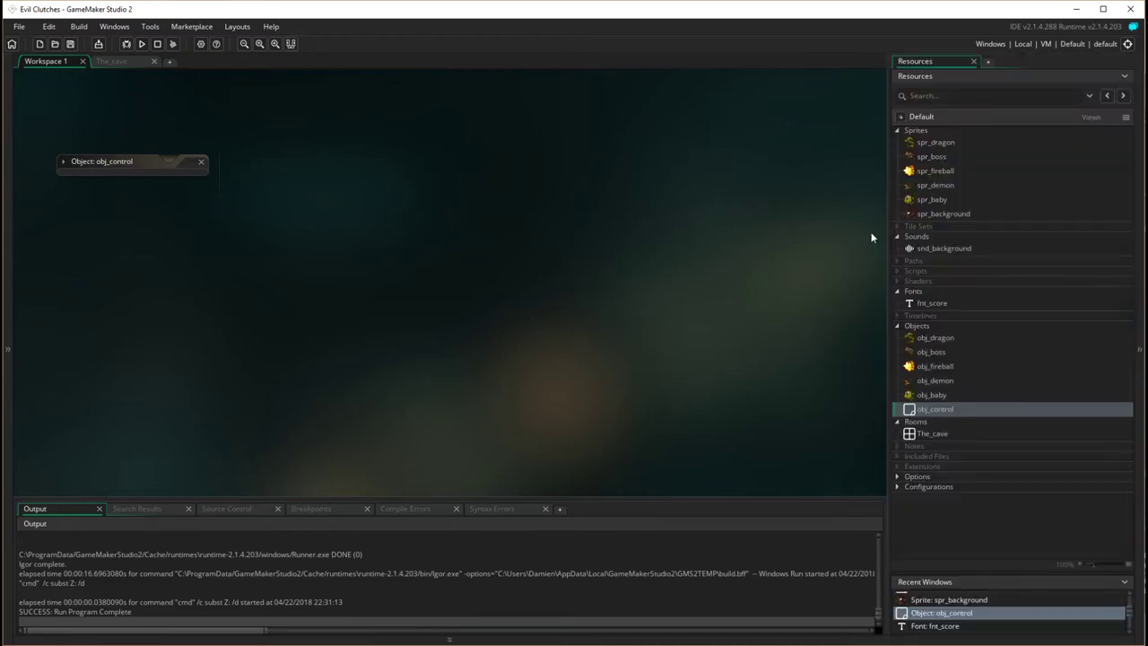
click(940, 238)
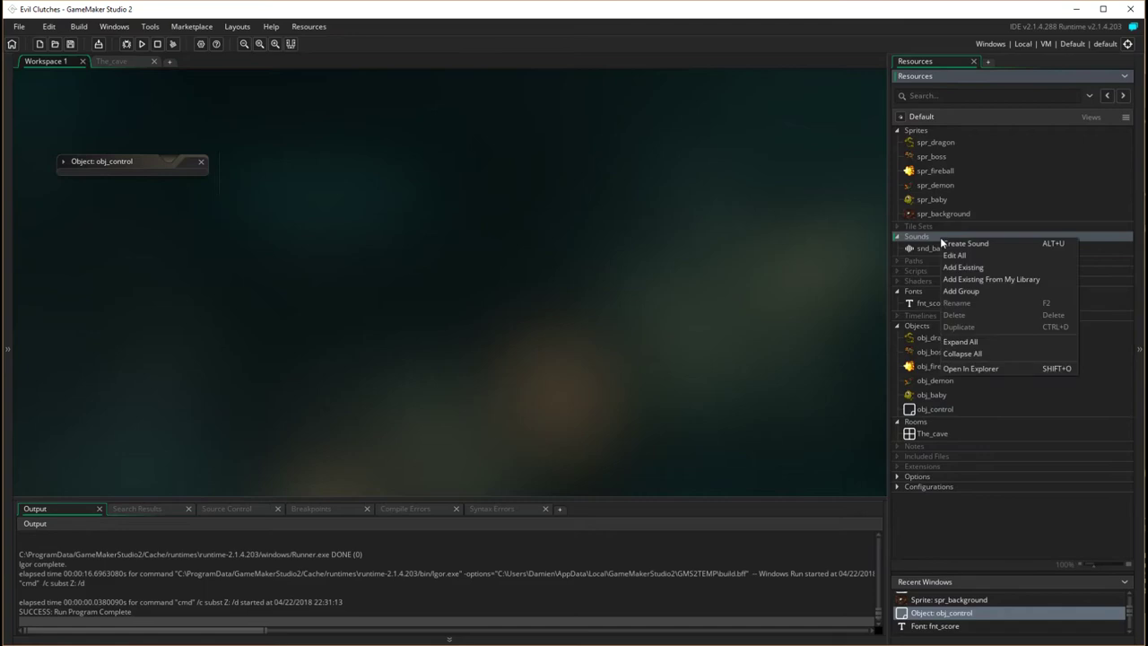
click(984, 242)
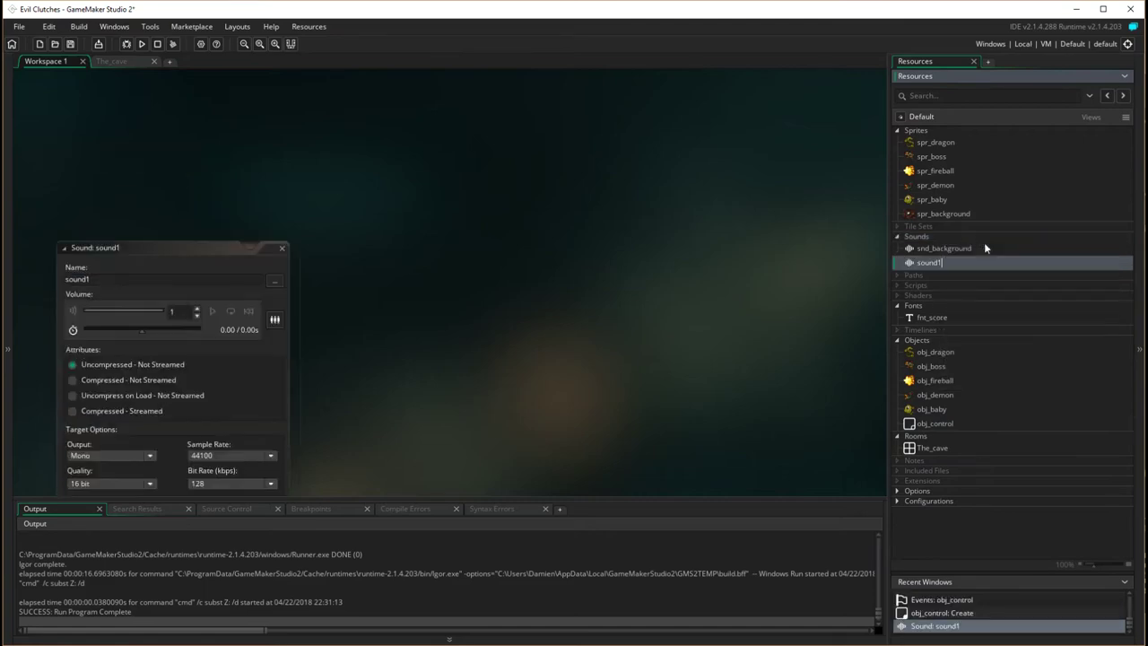
double_click(112, 165)
text(s)
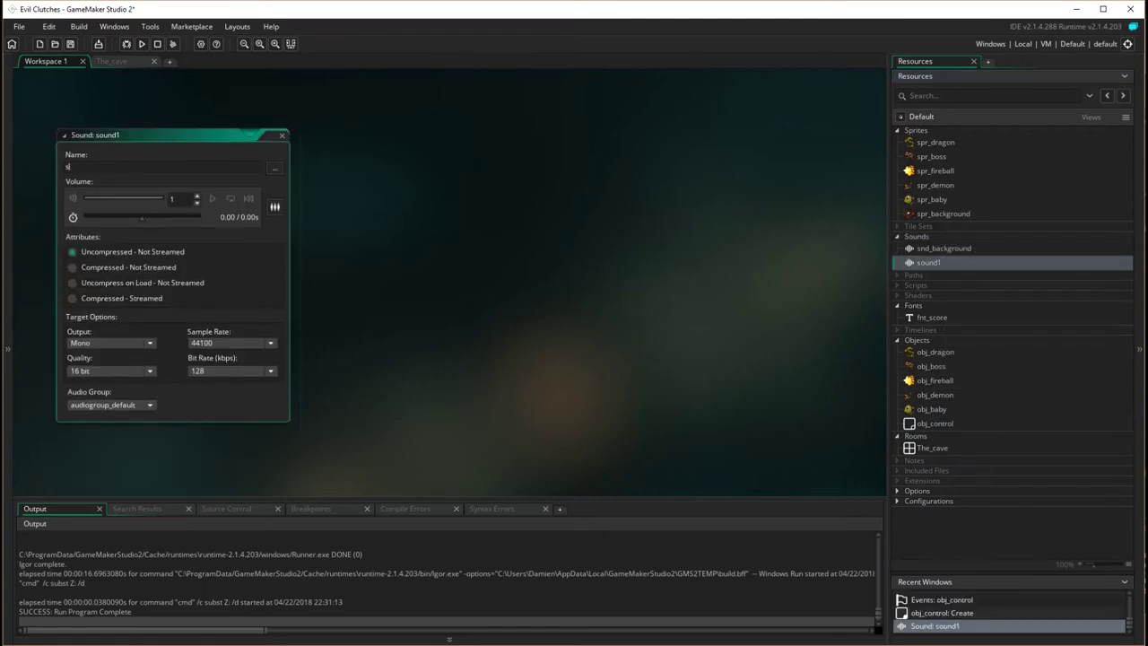
text(nd_baby)
- Load Baby.wav into snd_baby and close its editor
click(274, 168)
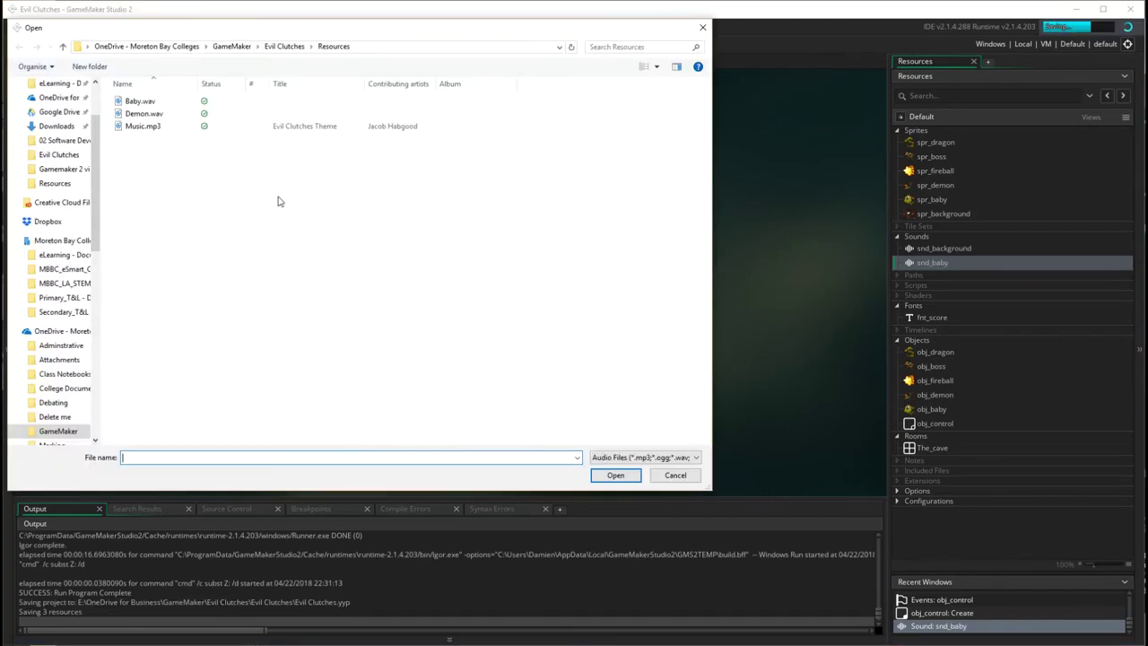
click(144, 101)
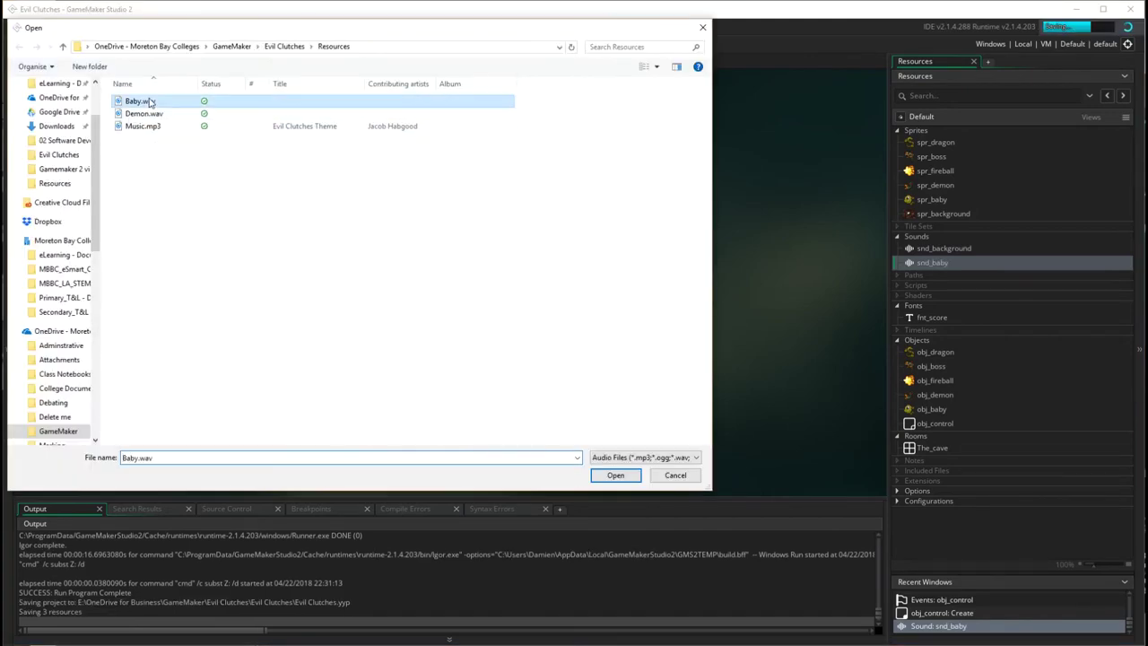
click(613, 475)
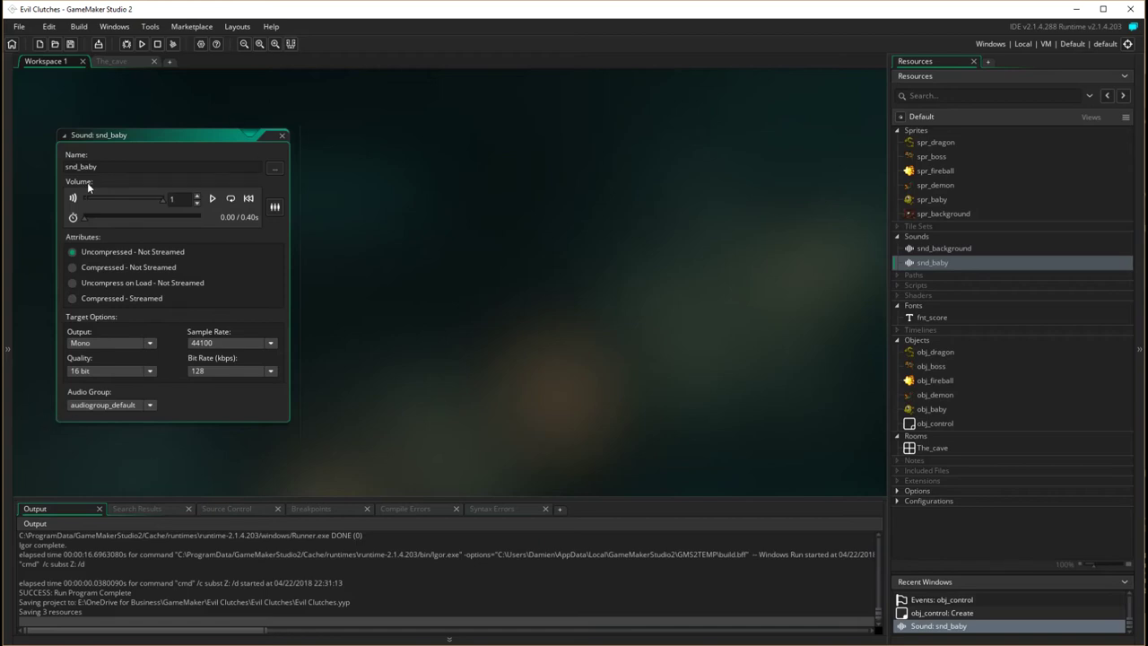
click(282, 137)
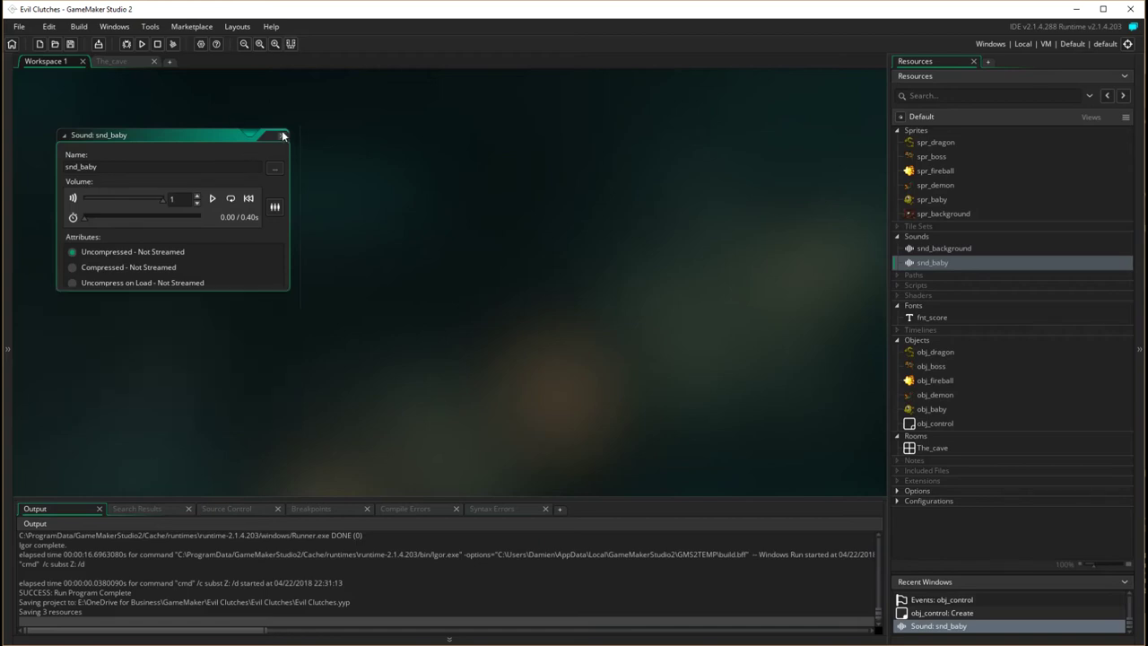
- Create another sound resource named snd_demon and close its editor
right_click(957, 244)
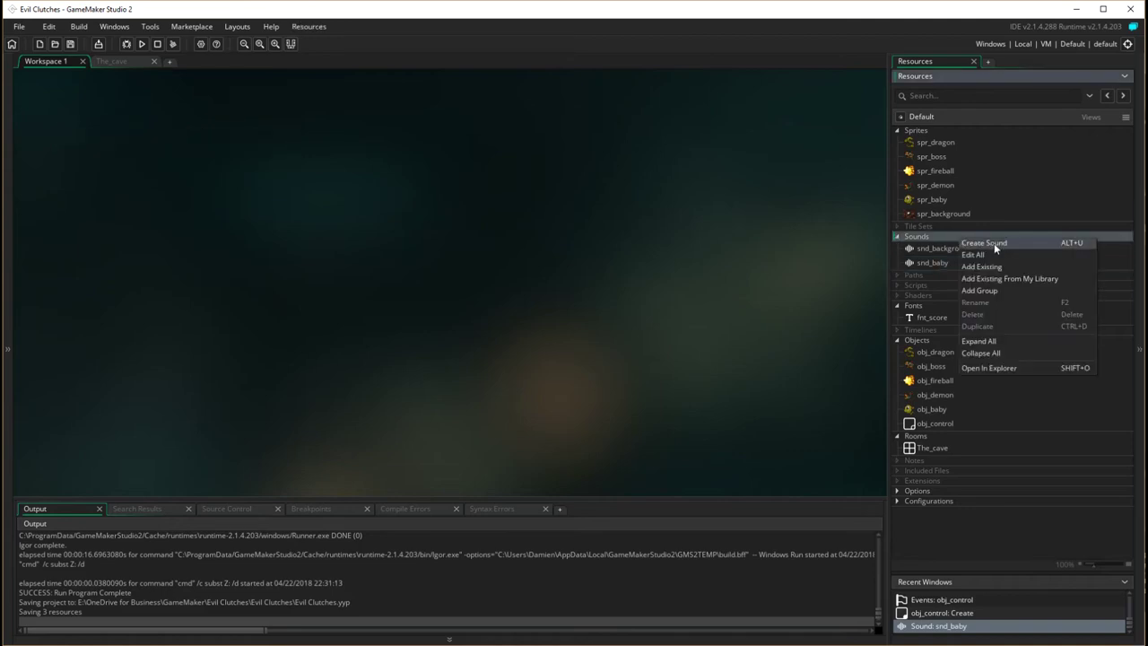
click(994, 243)
double_click(119, 186)
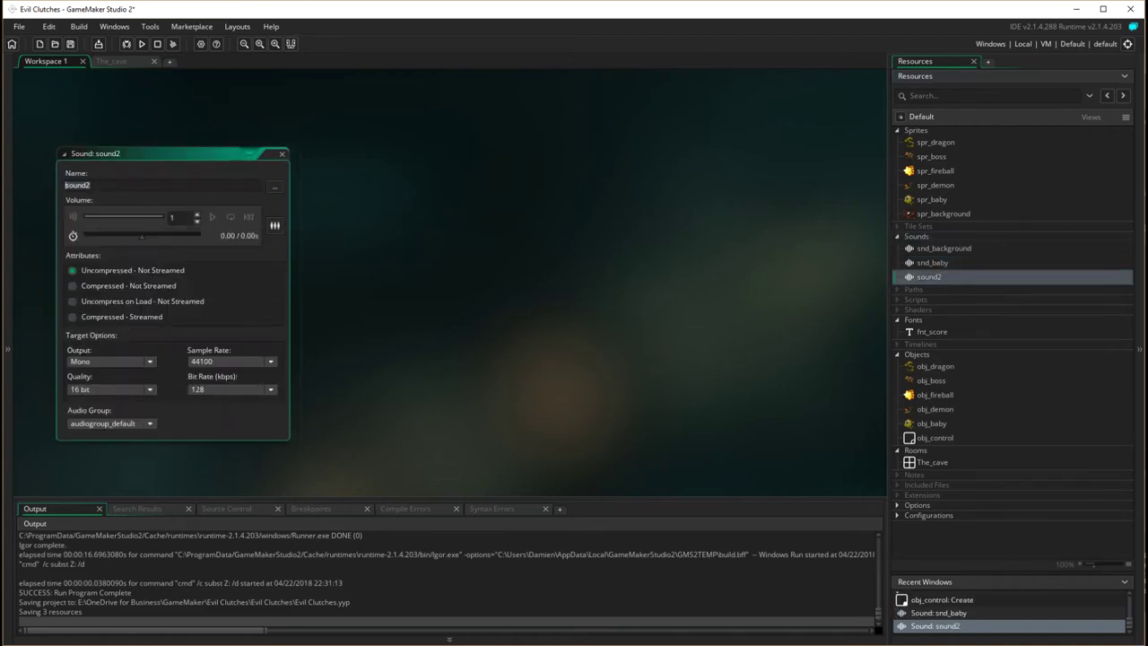
text(snd_demon)
click(281, 154)
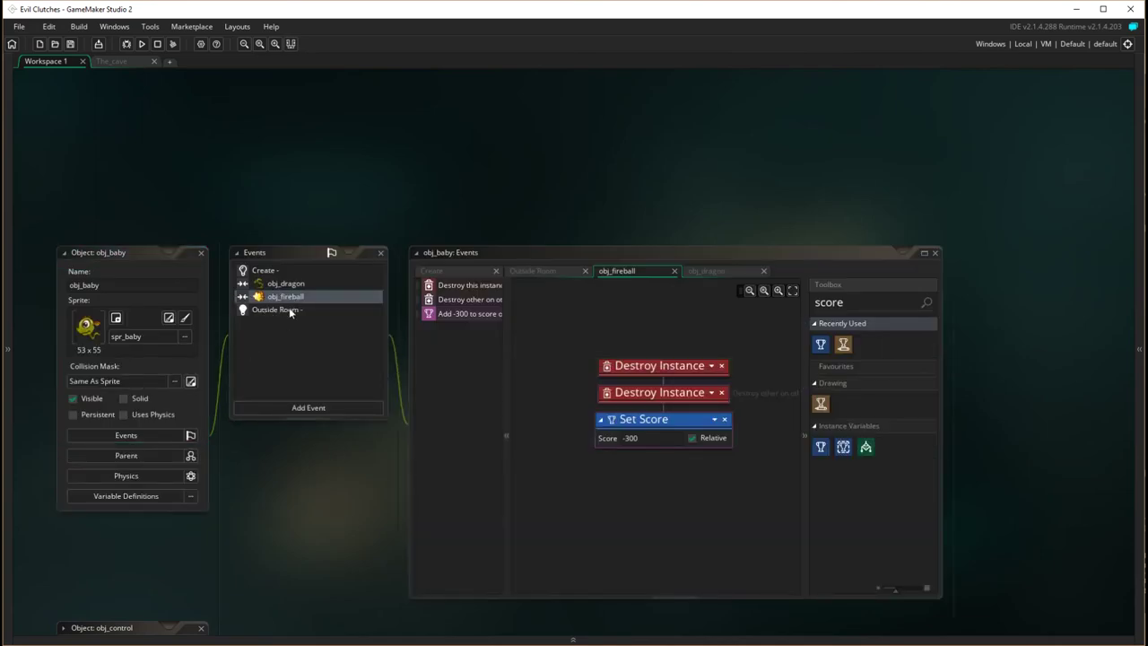
- Add a Play Audio action below Set Score in obj_baby's fireball collision, set to snd_baby
click(694, 538)
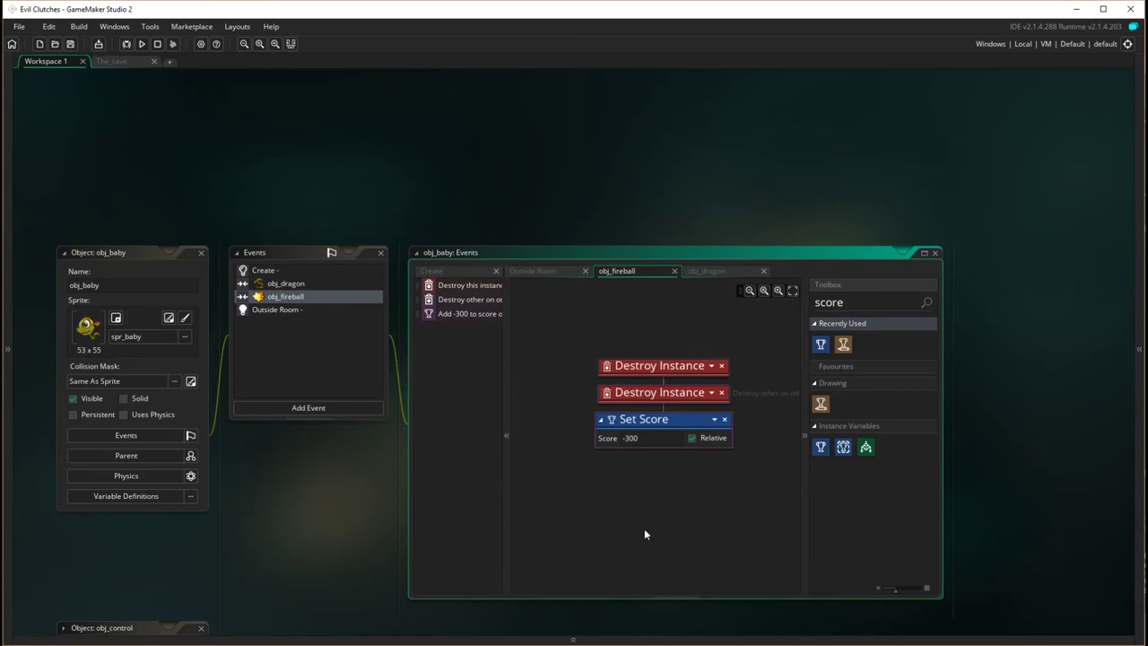
double_click(854, 303)
text(sound)
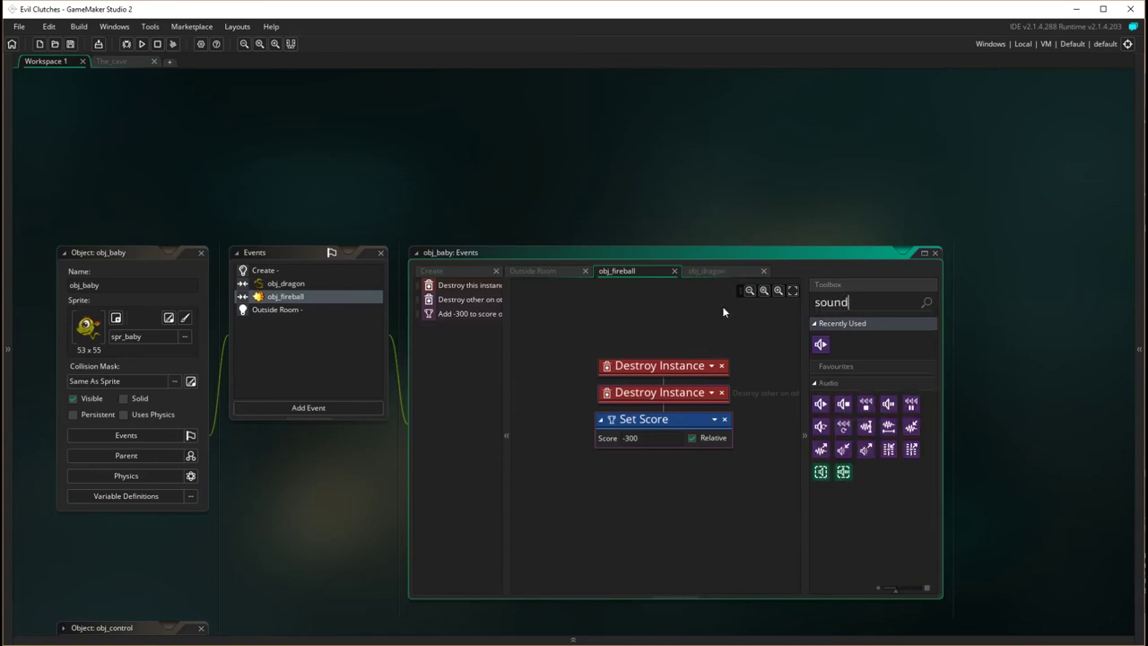
drag(821, 344, 601, 503)
click(724, 482)
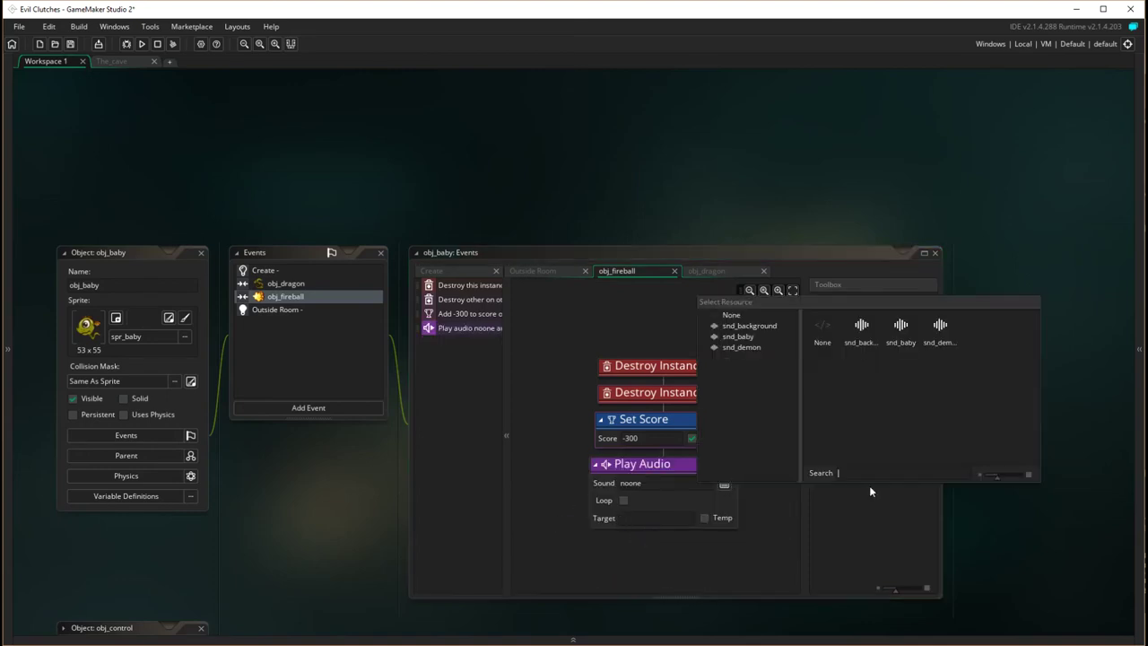
double_click(901, 329)
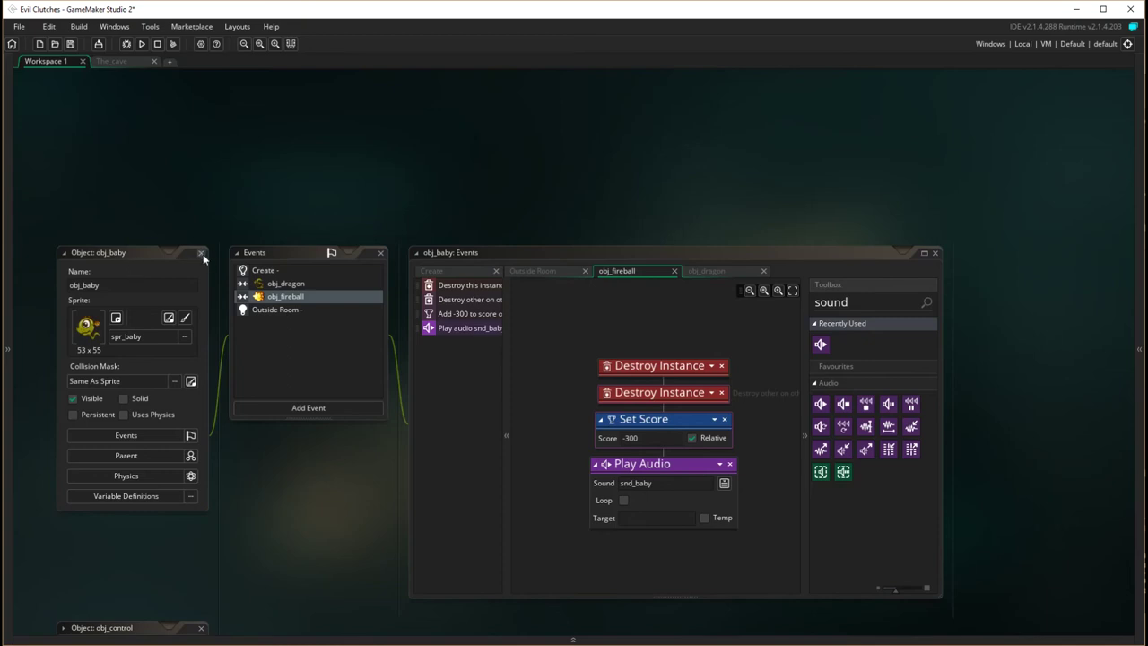
- Add a Play Audio action playing snd_demon below Set Score in obj_demon's fireball collision, then run the game
click(63, 252)
scroll(168, 327, up, 4)
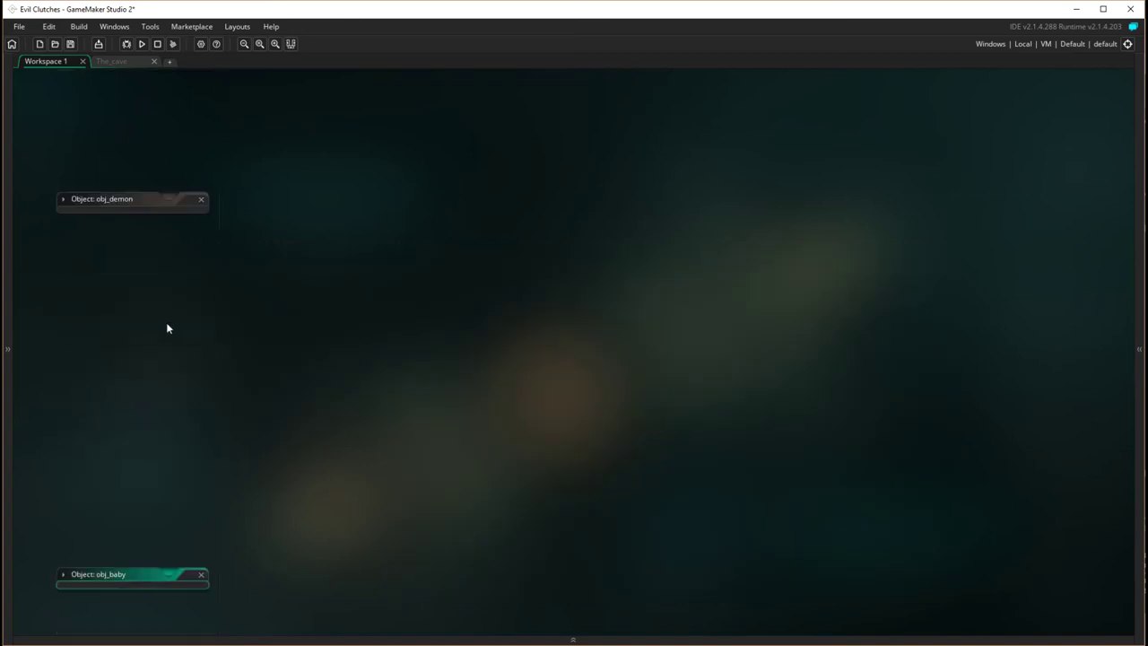
click(63, 307)
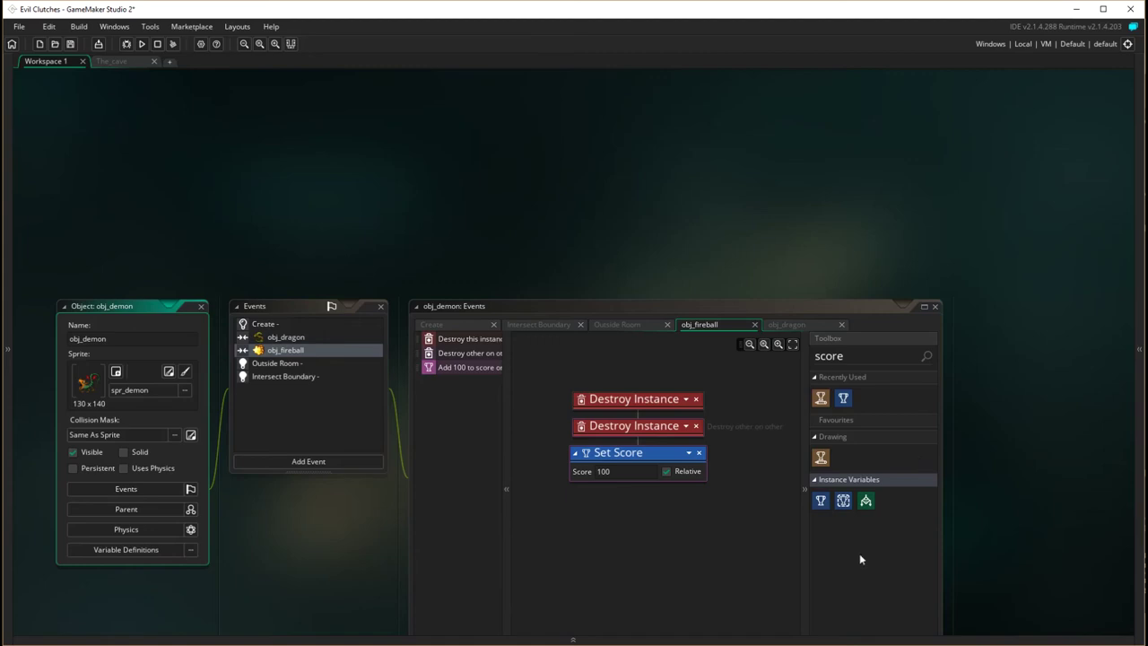
click(671, 359)
text(sound)
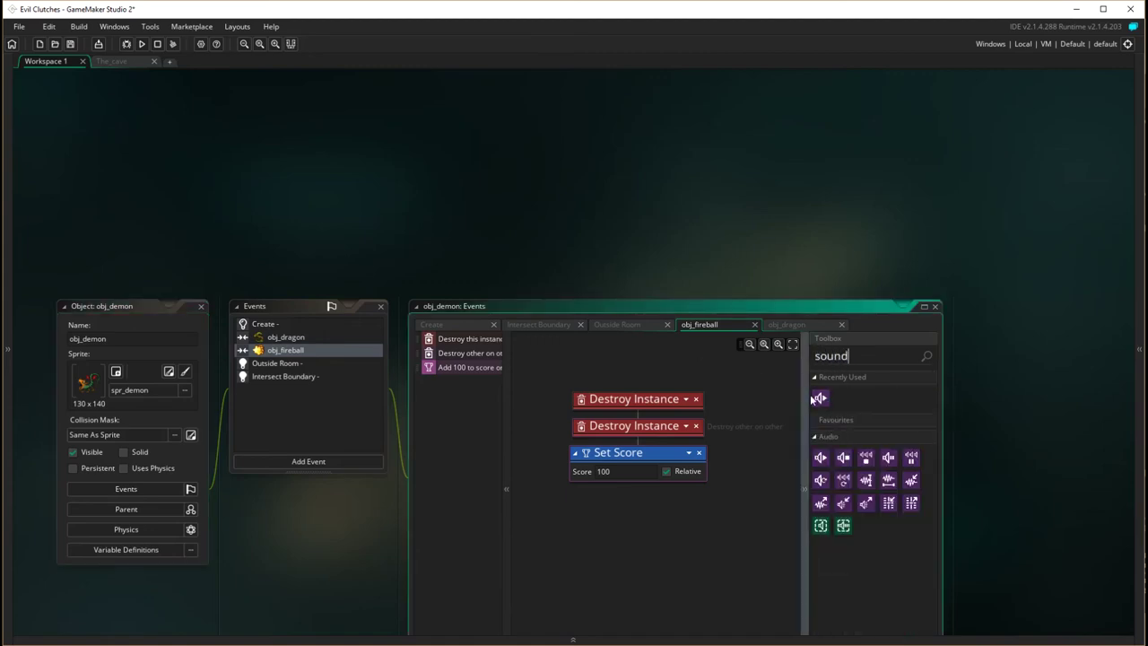
drag(816, 398, 592, 529)
click(700, 518)
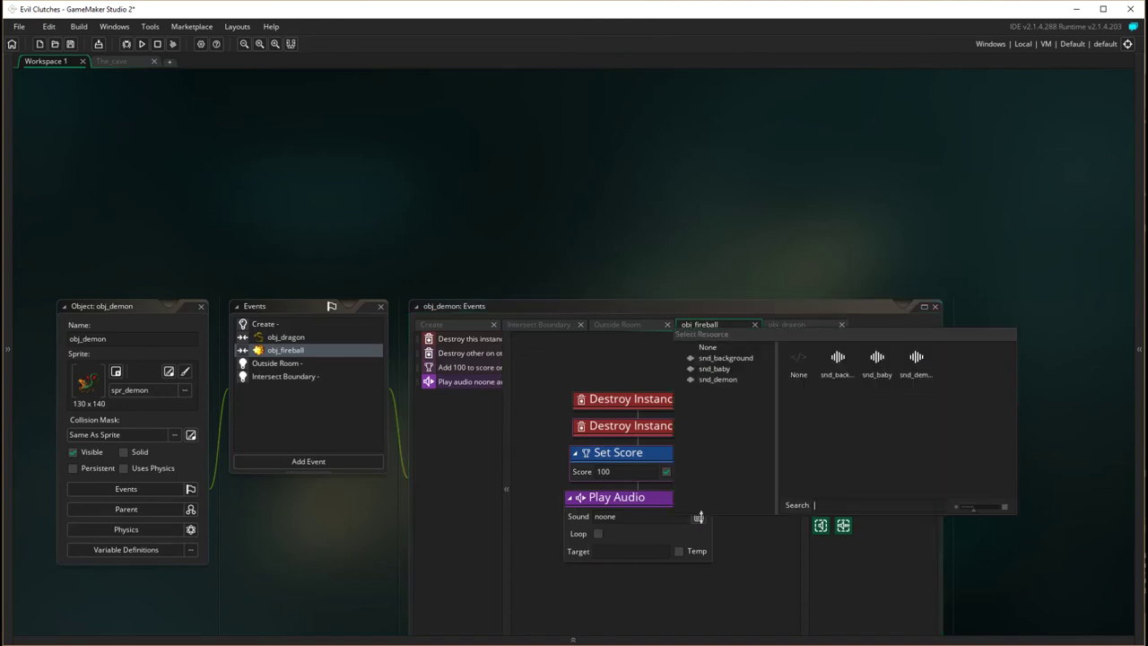
click(916, 362)
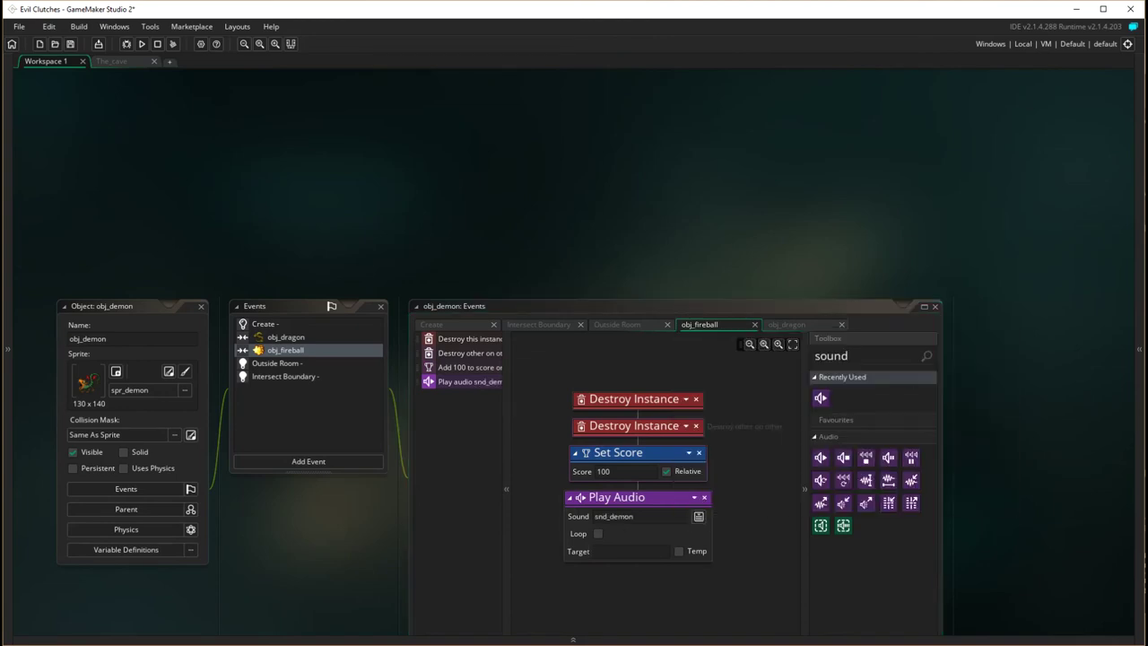
click(63, 306)
click(144, 44)
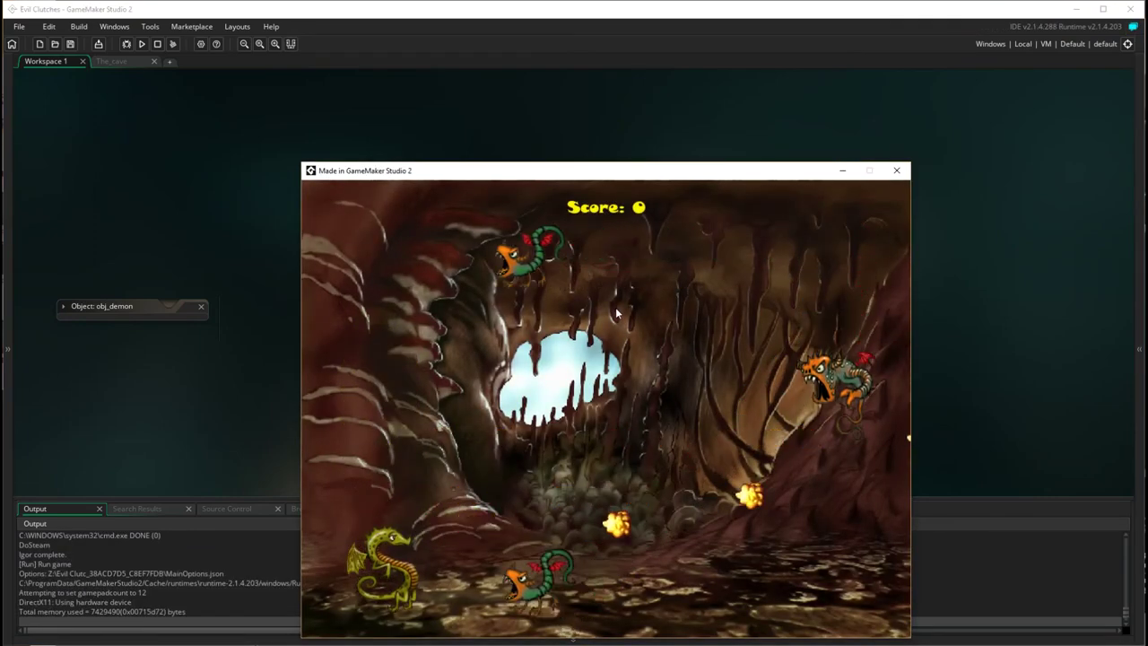
- Move the dragon up and down to shoot fireballs at demons, then close the game window
key(Up)
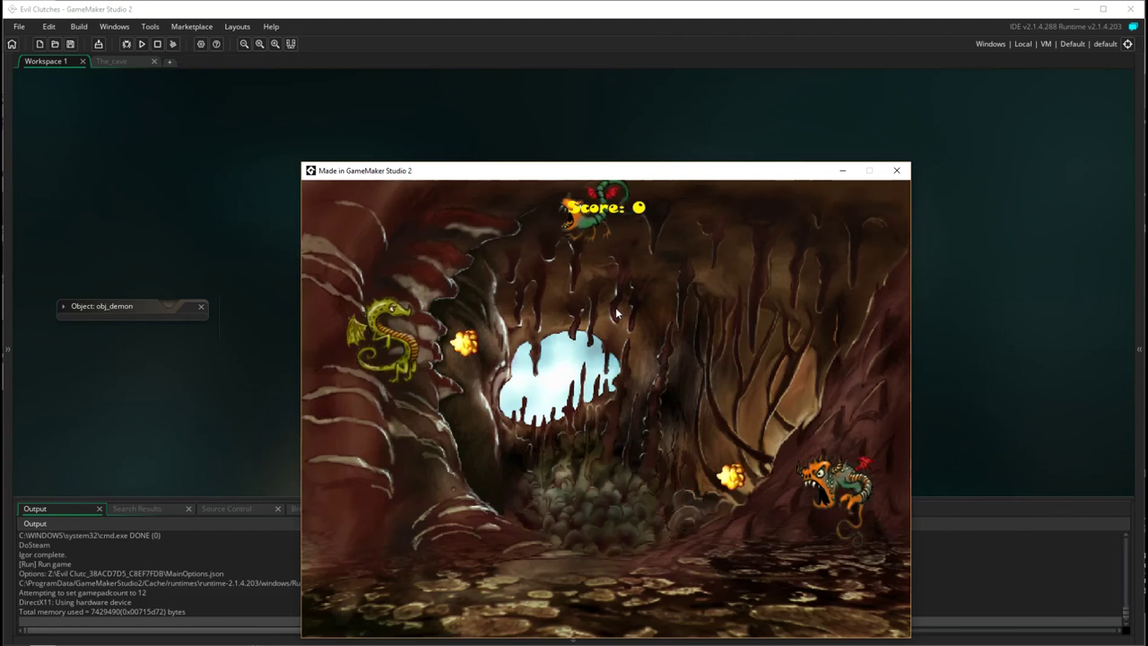
key(Down)
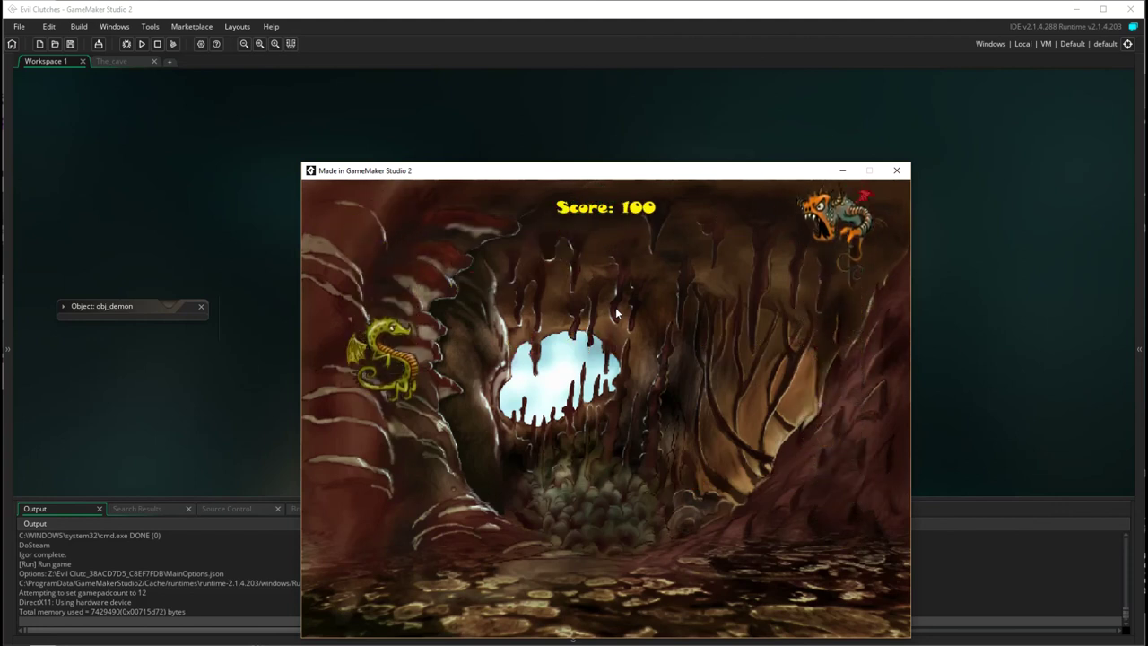
key(Down)
key(Up)
key(Up)
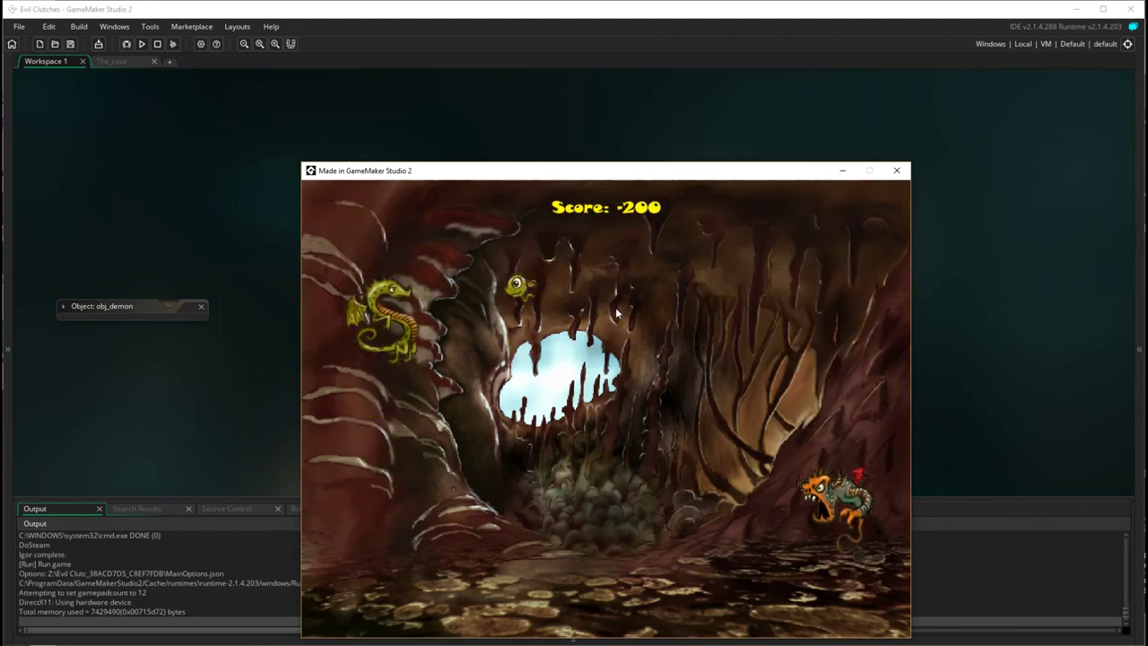
key(Down)
key(Down)
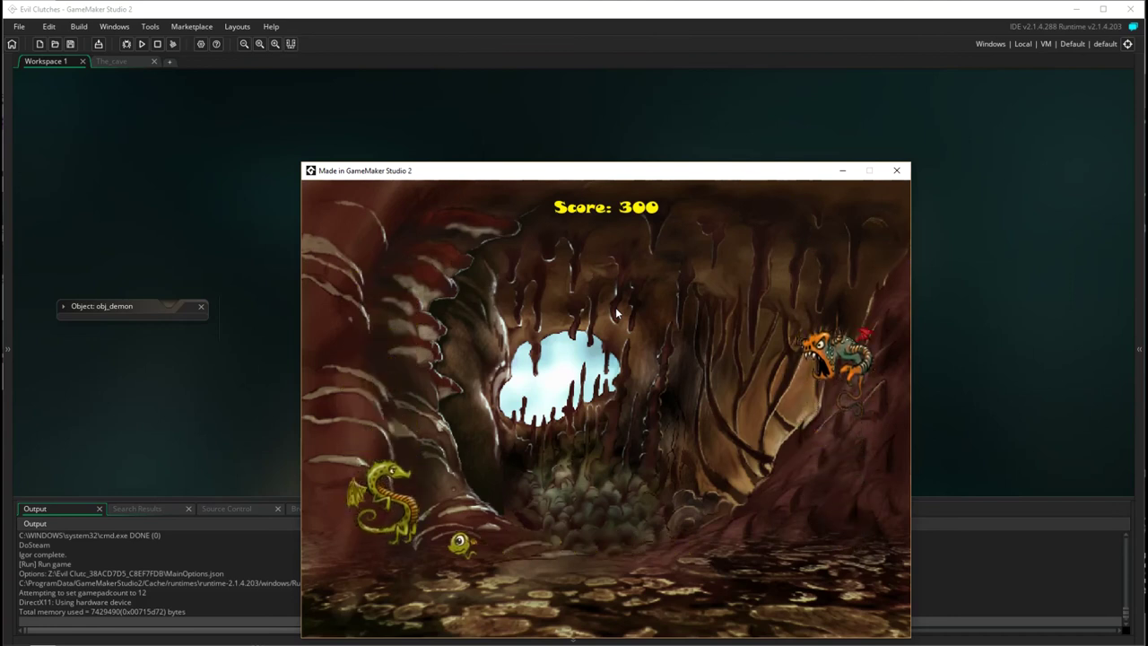
key(Up)
key(Down)
key(Up)
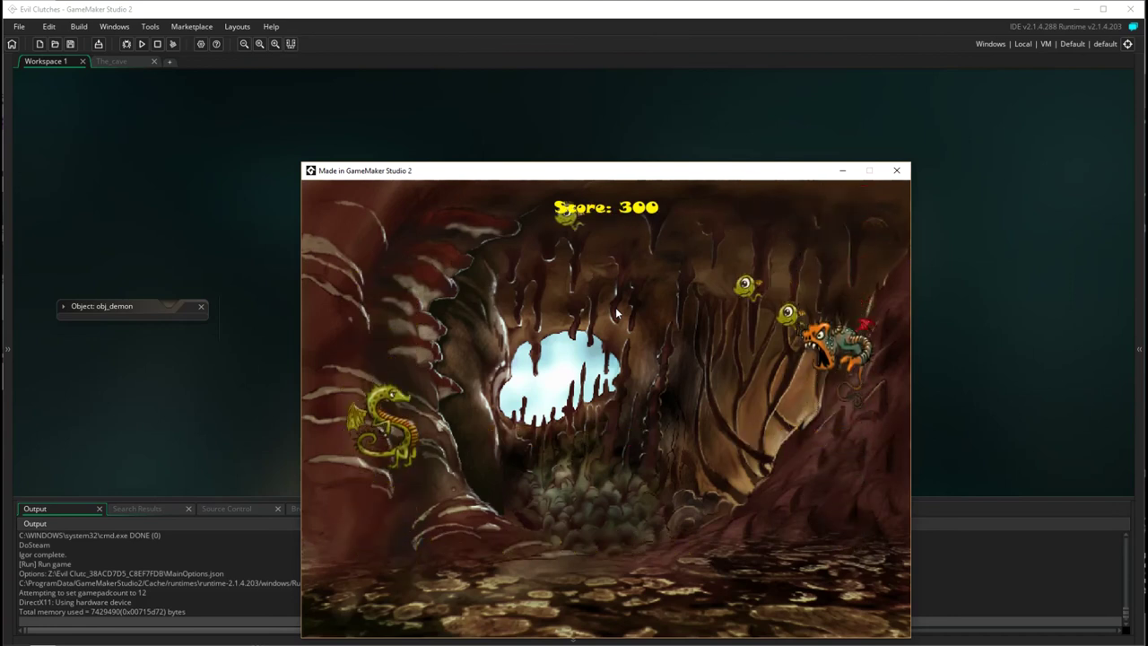
key(Down)
key(Up)
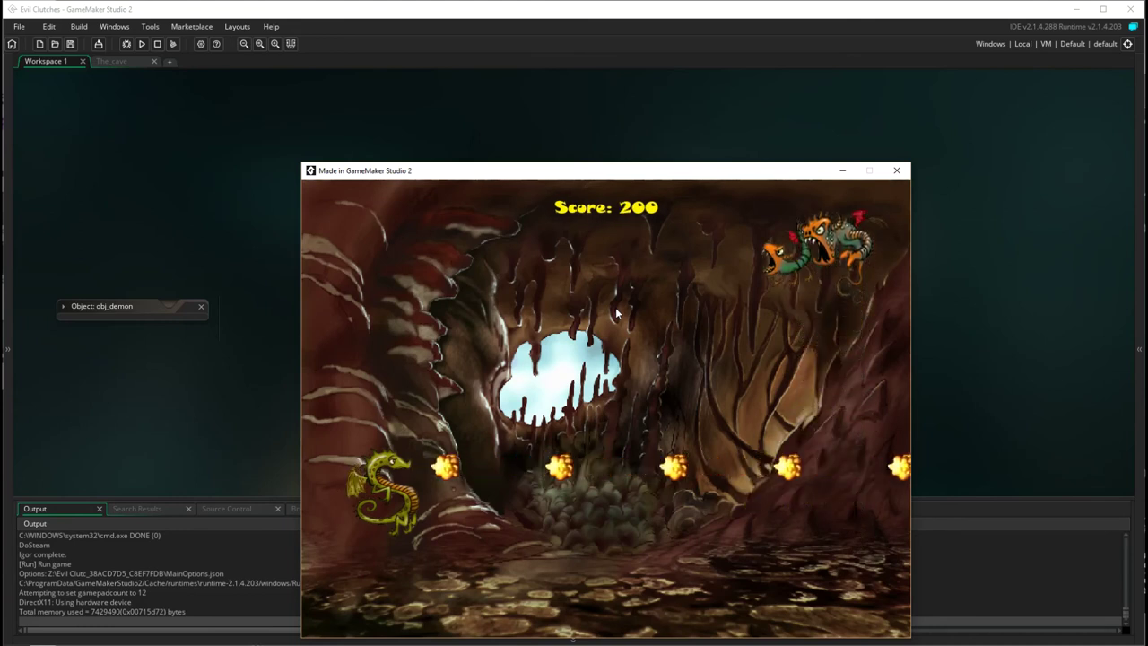
key(Up)
key(Up)
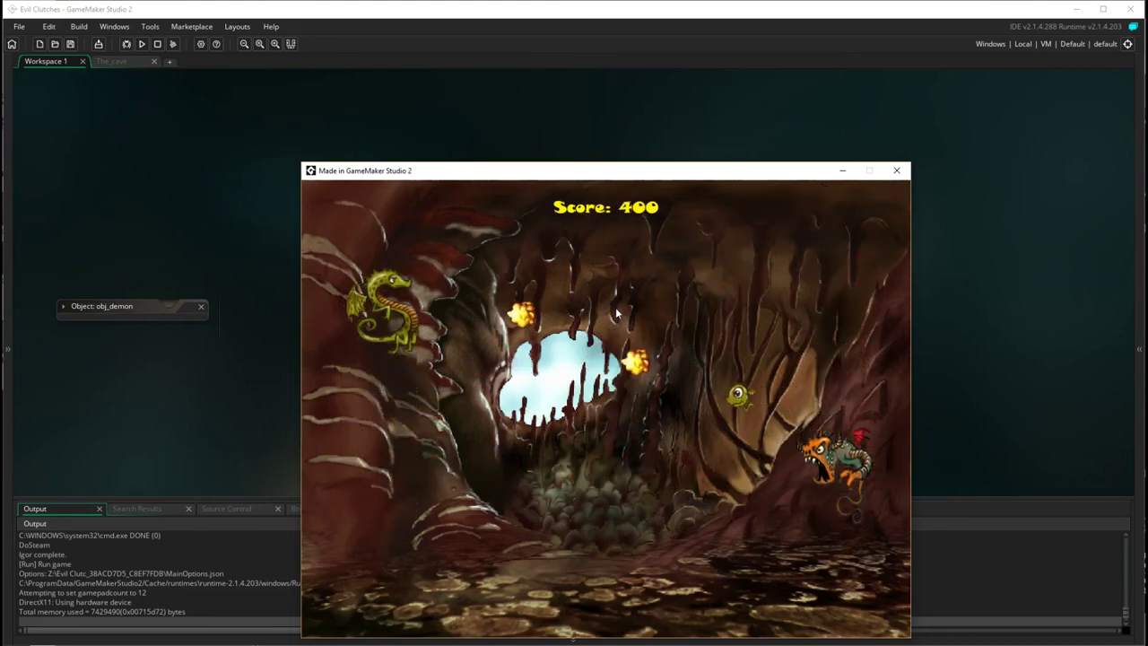
click(897, 171)
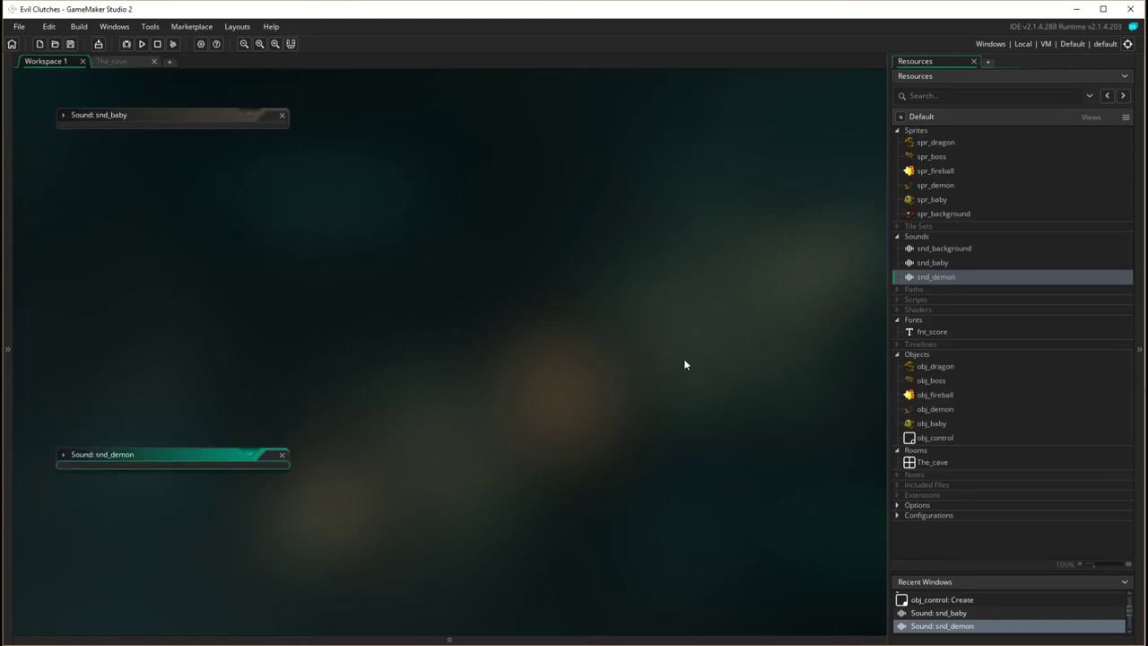
- Expand the snd_baby and snd_demon sound windows and preview both sounds
click(63, 455)
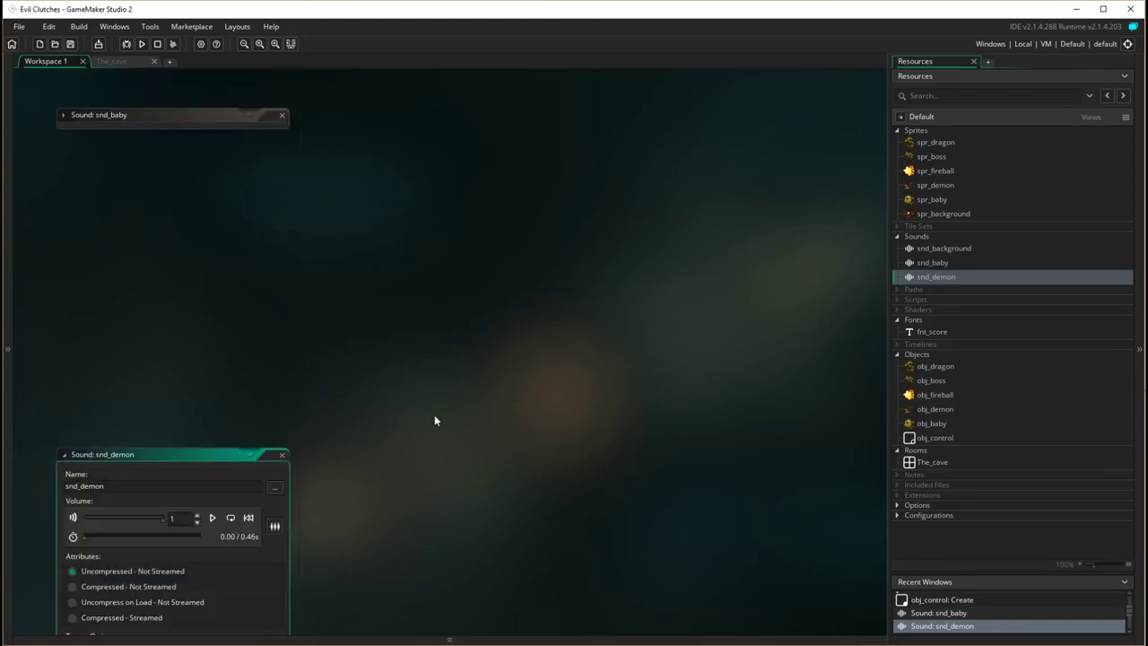
click(65, 258)
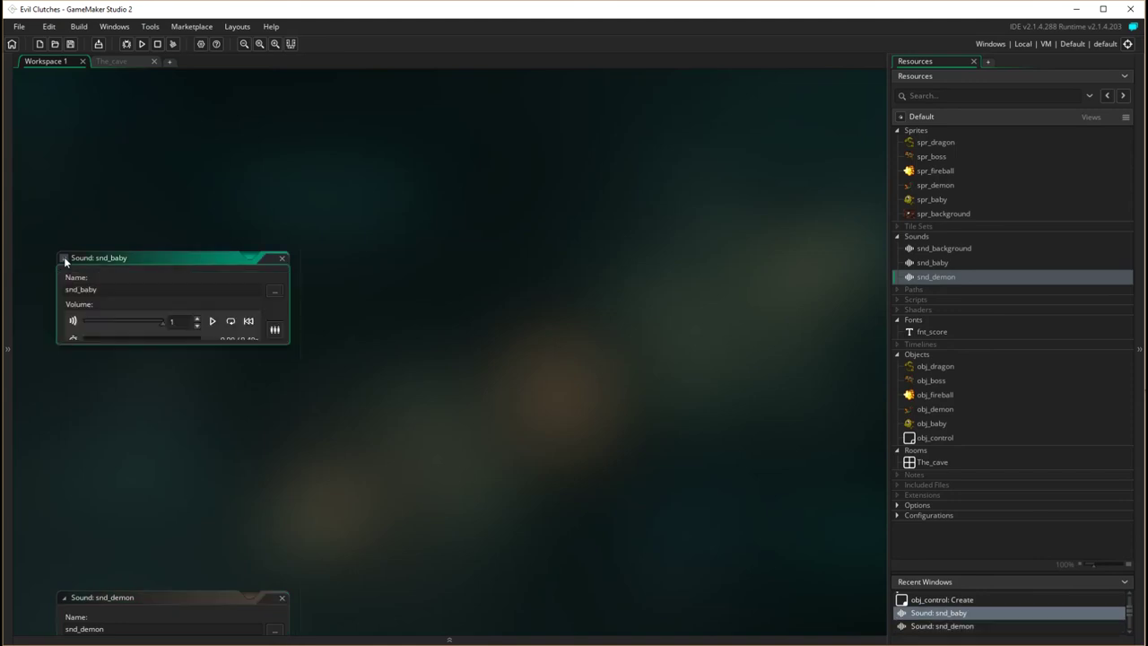
click(212, 321)
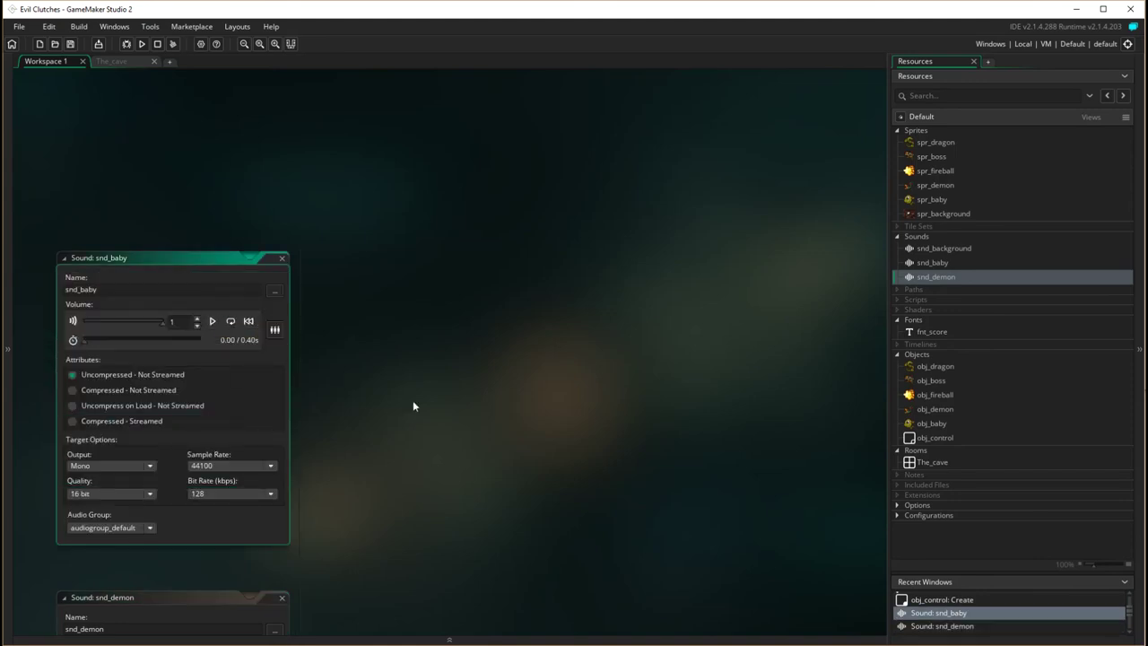
scroll(411, 402, down, 5)
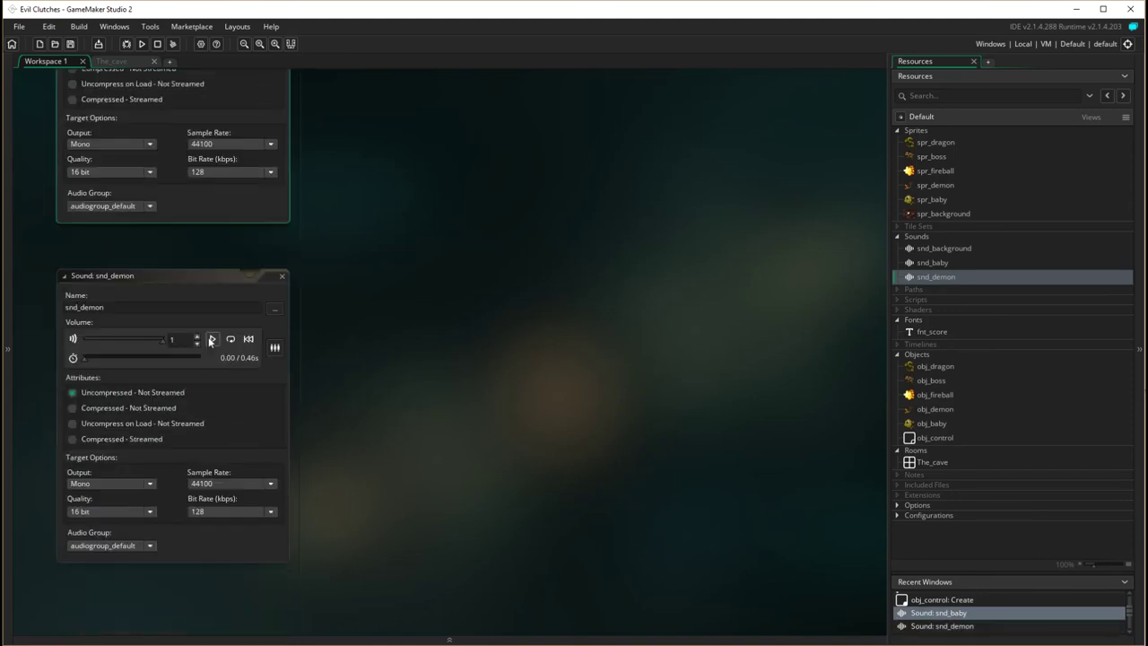
click(211, 339)
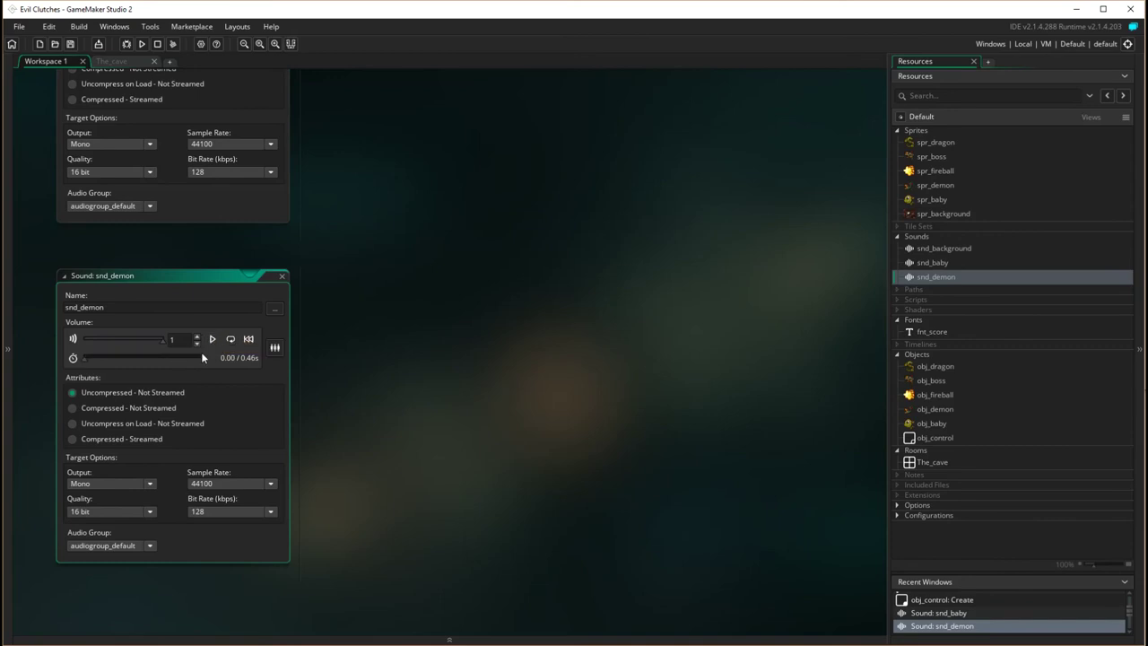
- Load Demon.wav from the Resources folder into snd_demon and collapse its properties
click(275, 308)
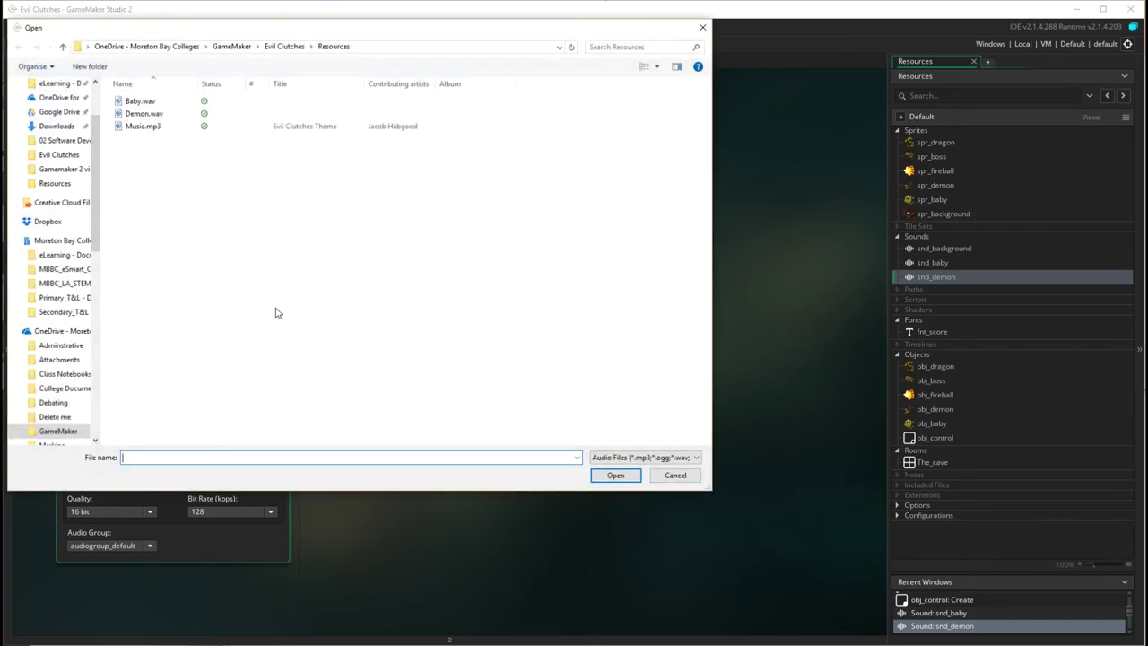
click(144, 114)
click(619, 480)
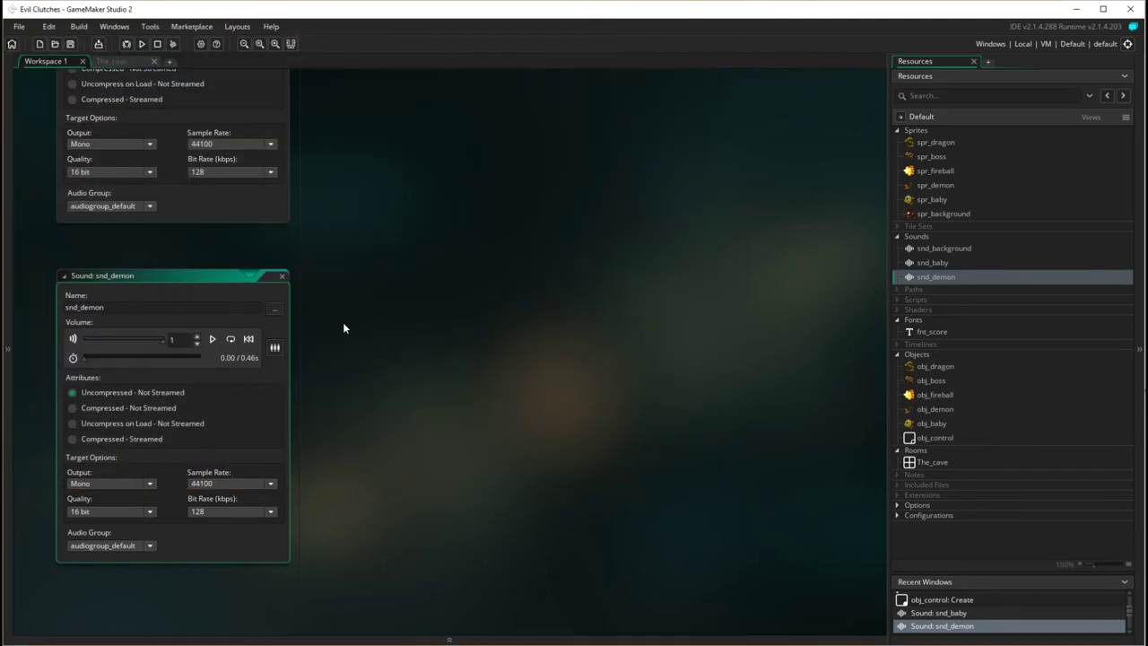
double_click(271, 277)
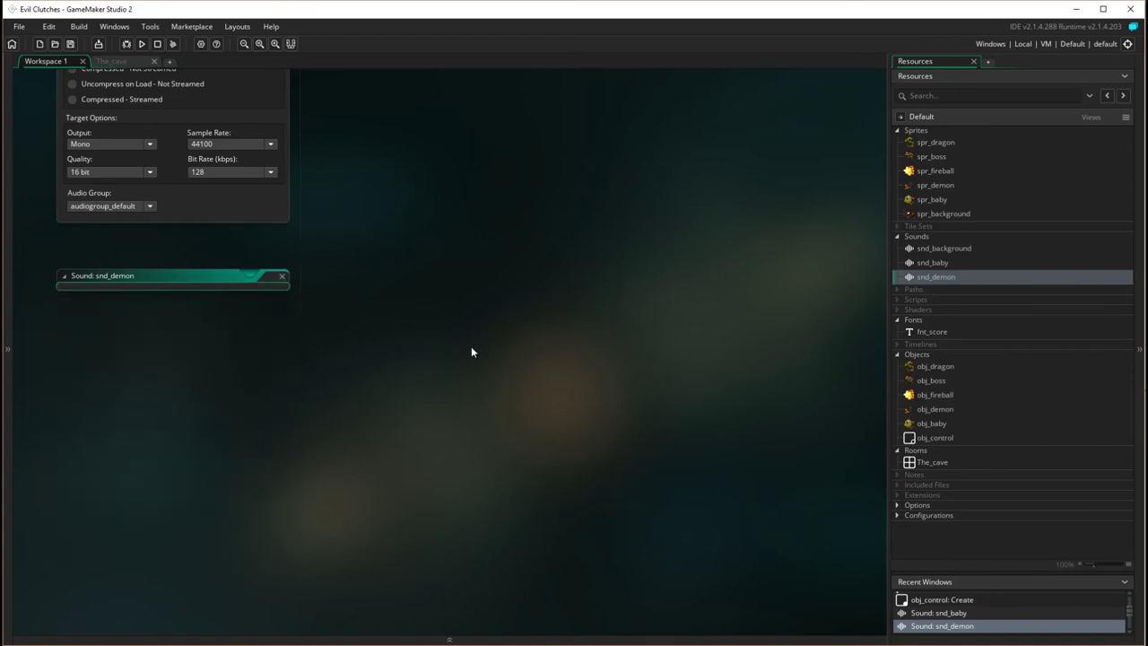
- Run the game, fire at demons to hear the updated sound effects, then close it
click(140, 45)
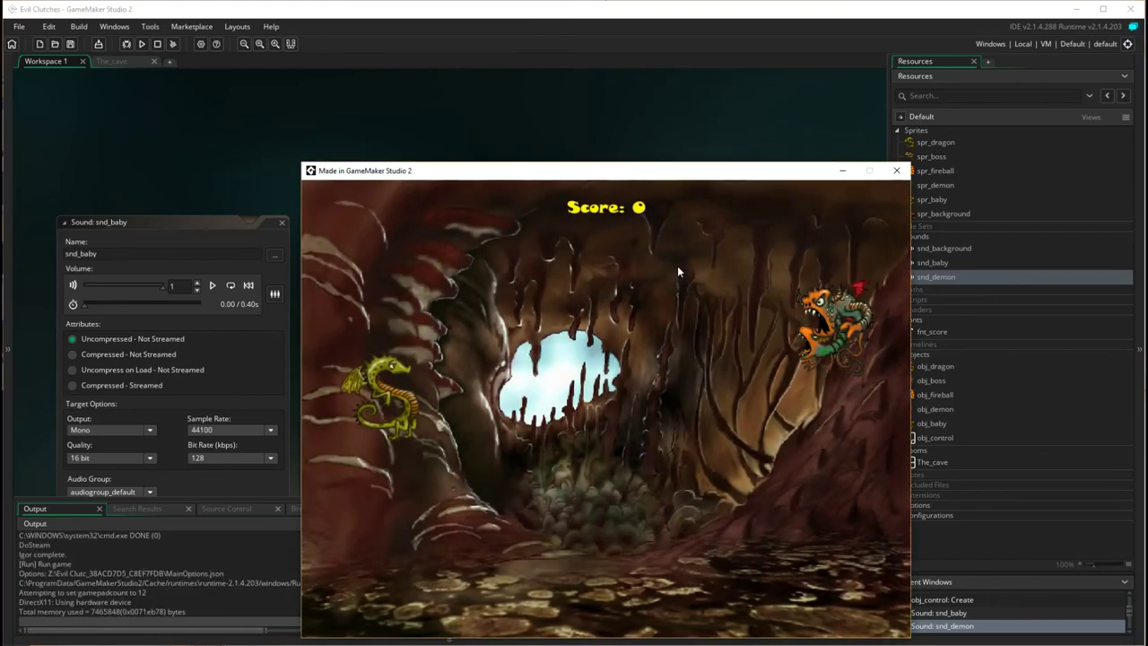
key(Down)
key(space)
key(space)
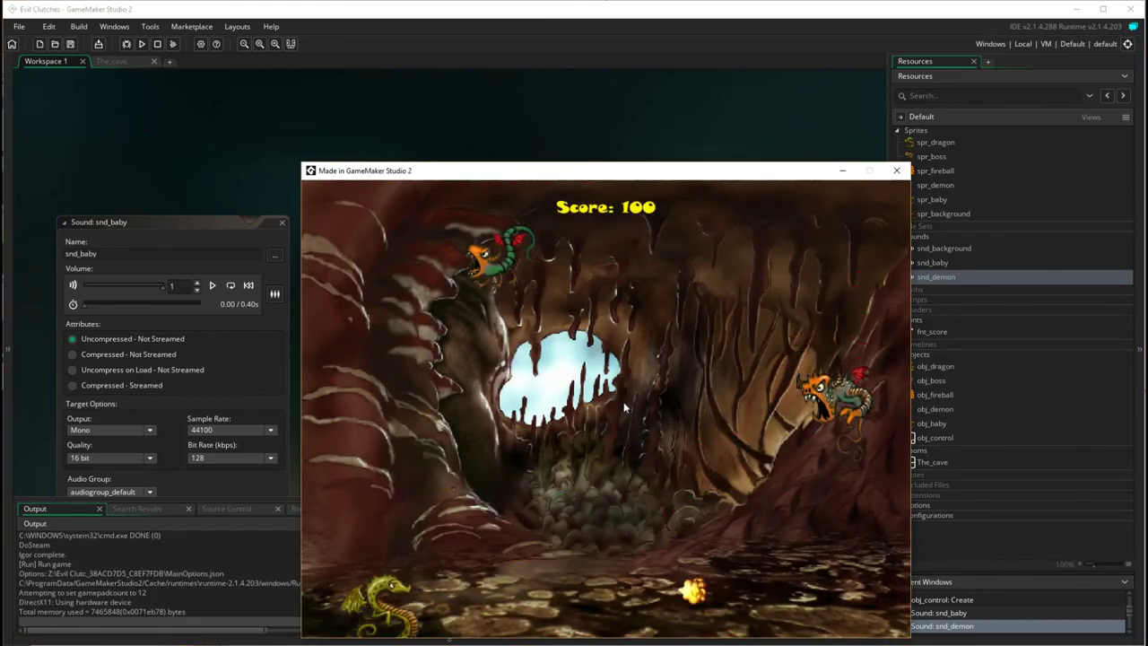
key(Up)
key(space)
key(space)
key(space)
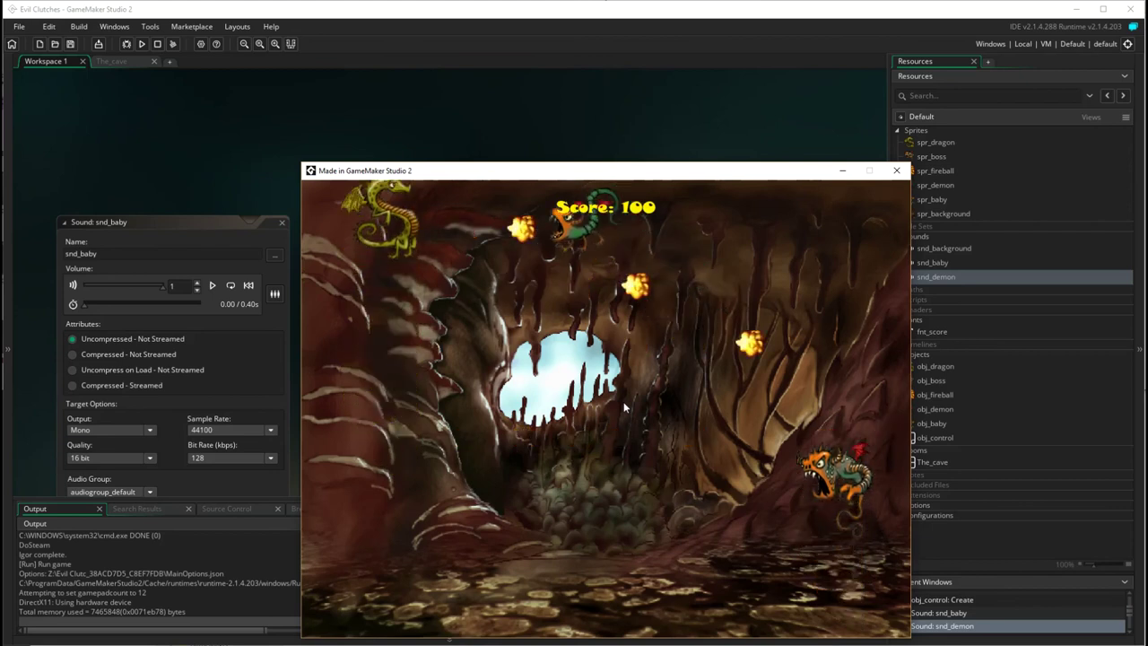
key(Down)
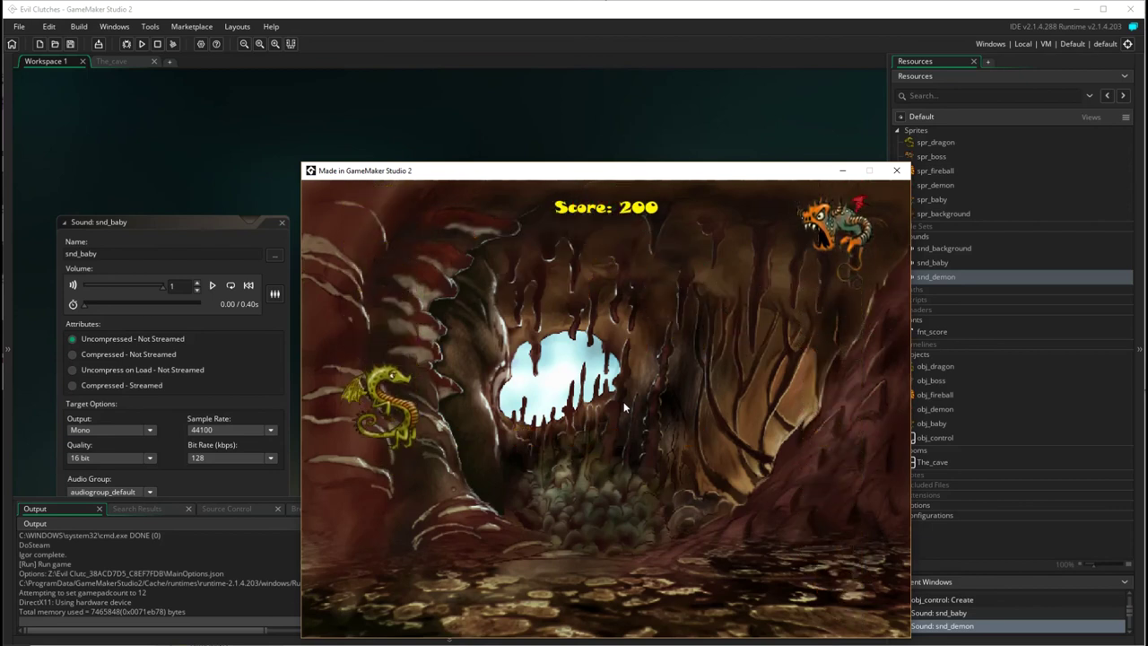
key(Down)
key(space)
key(space)
key(Up)
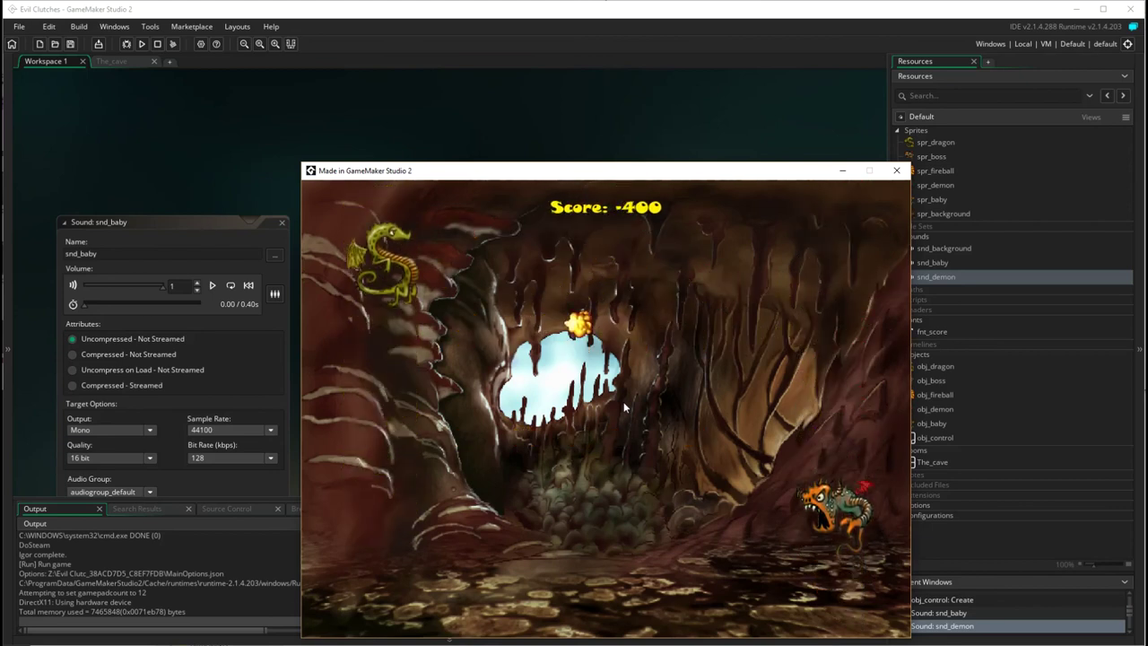
click(896, 170)
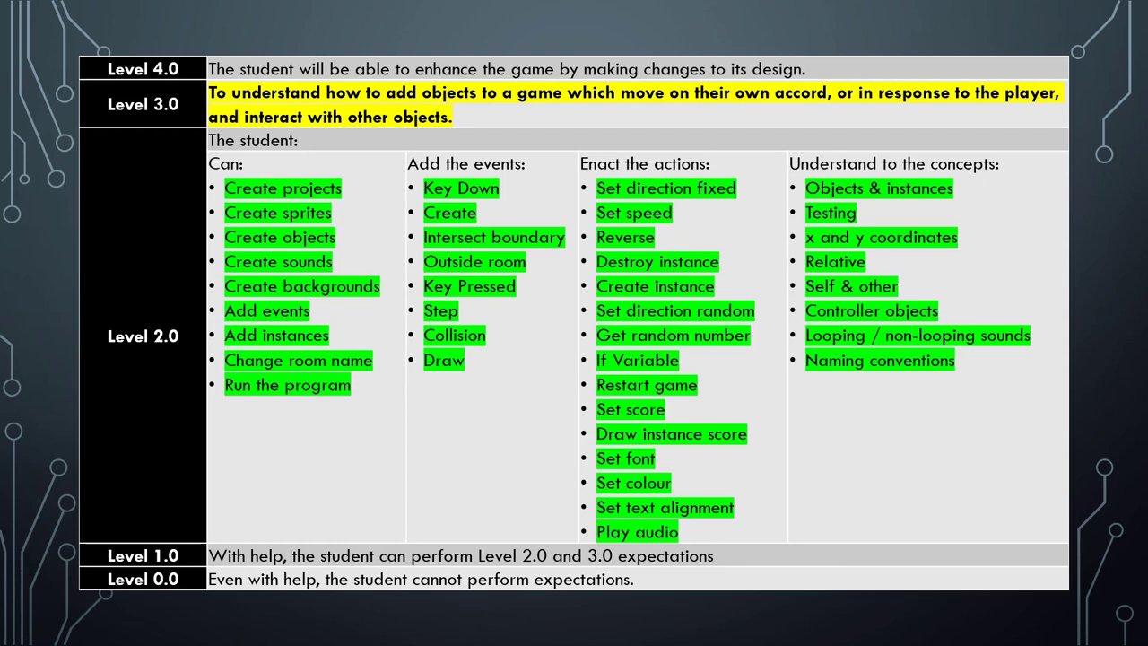
- Advance the rubric slide to mark Level 3.0 green and highlight the Level 4.0 design-enhancement goal
key(Right)
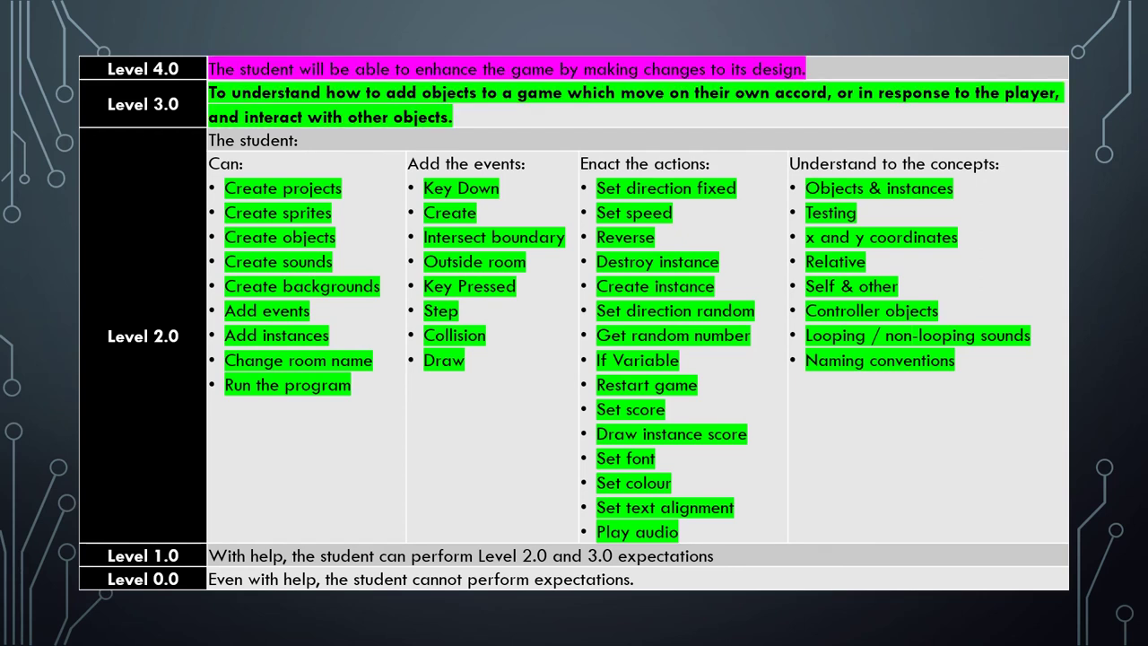